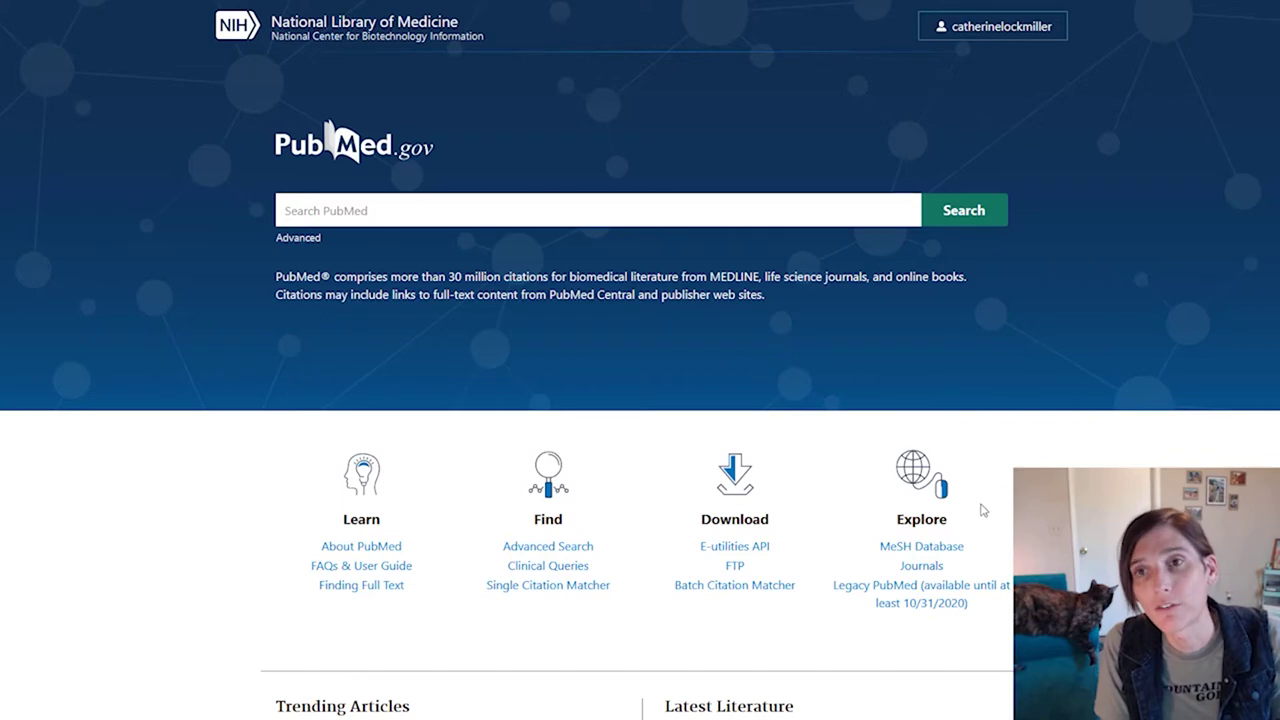
# - Search the MeSH Database for "african americans" and view the full record for African Americans
pyautogui.click(958, 547)
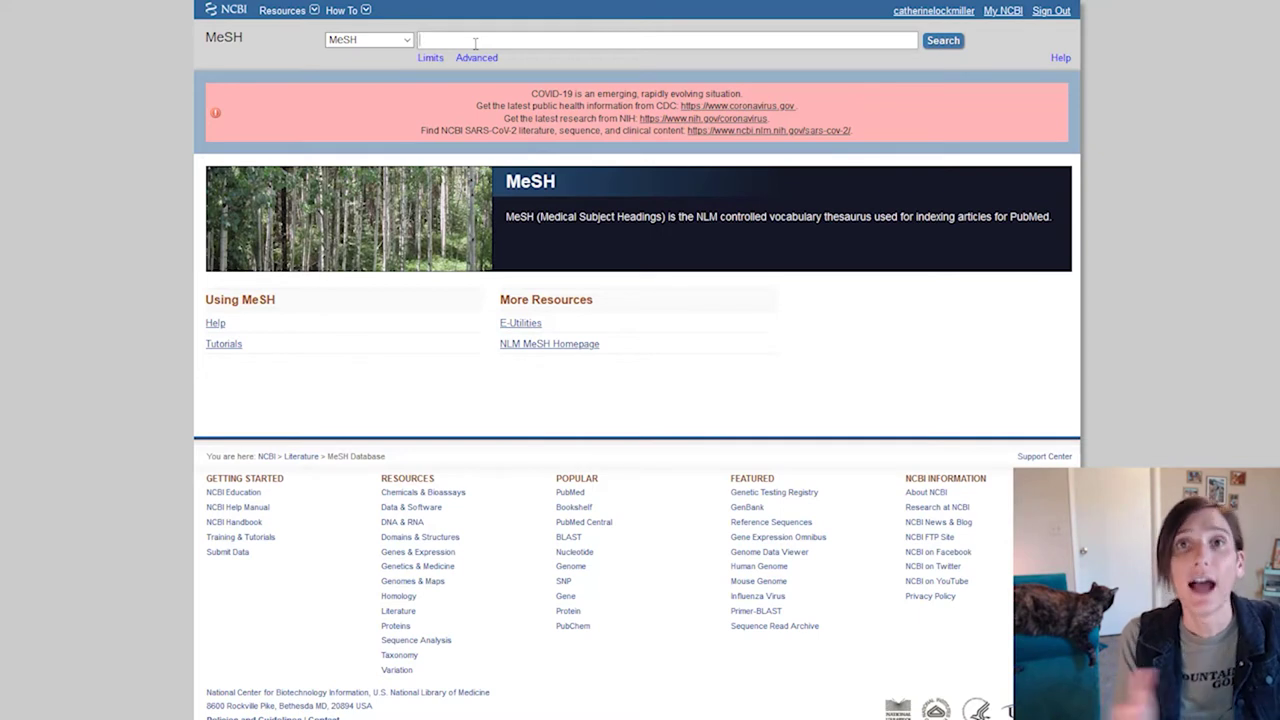
pyautogui.write('african ameri')
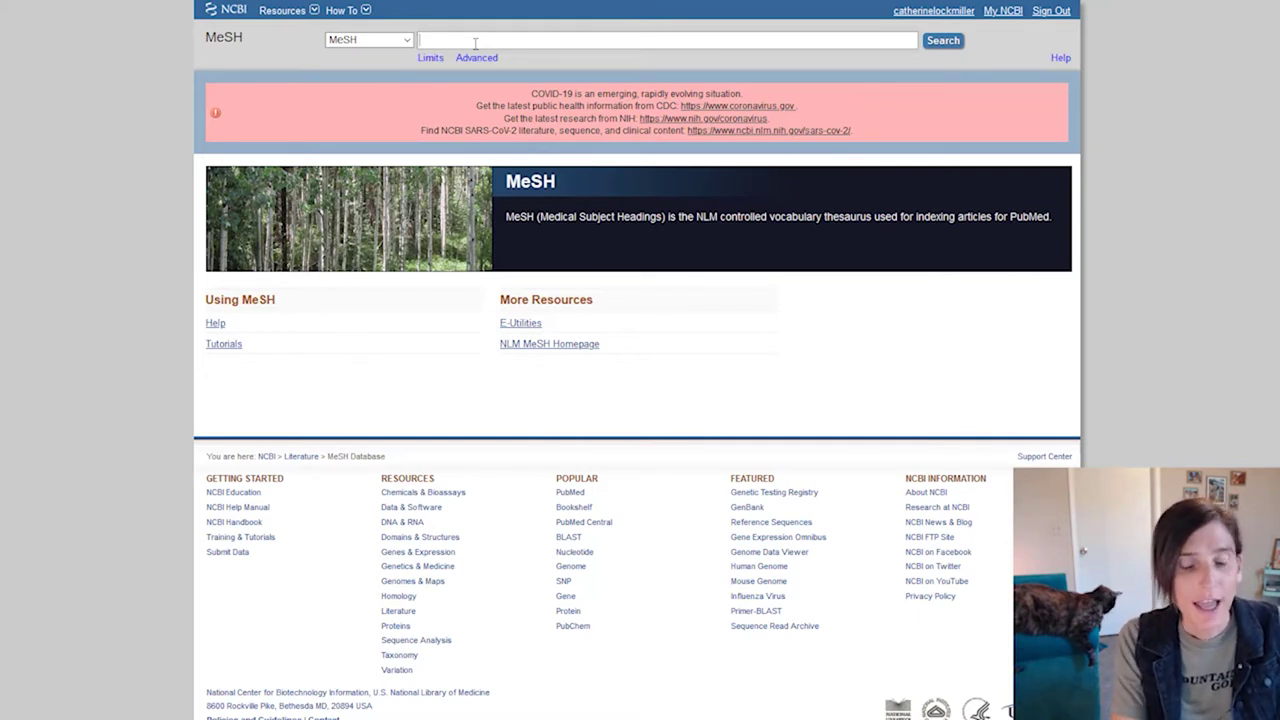
pyautogui.write('cans')
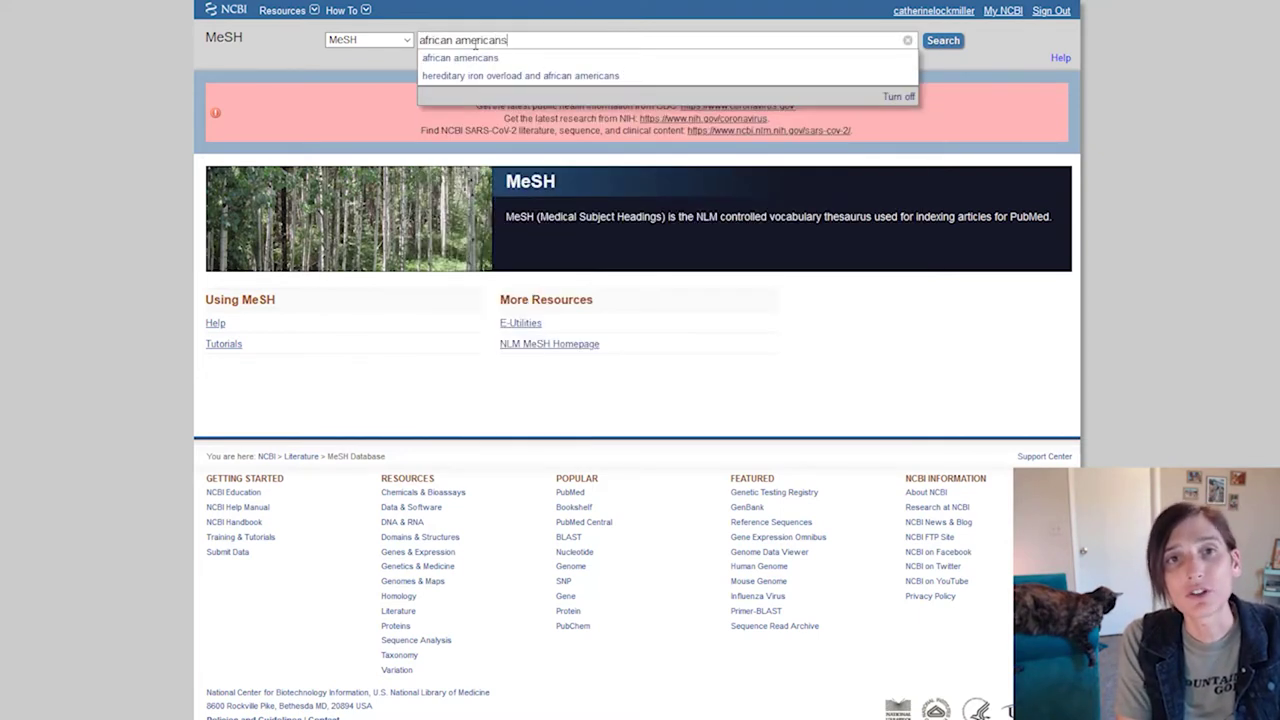
pyautogui.press('Return')
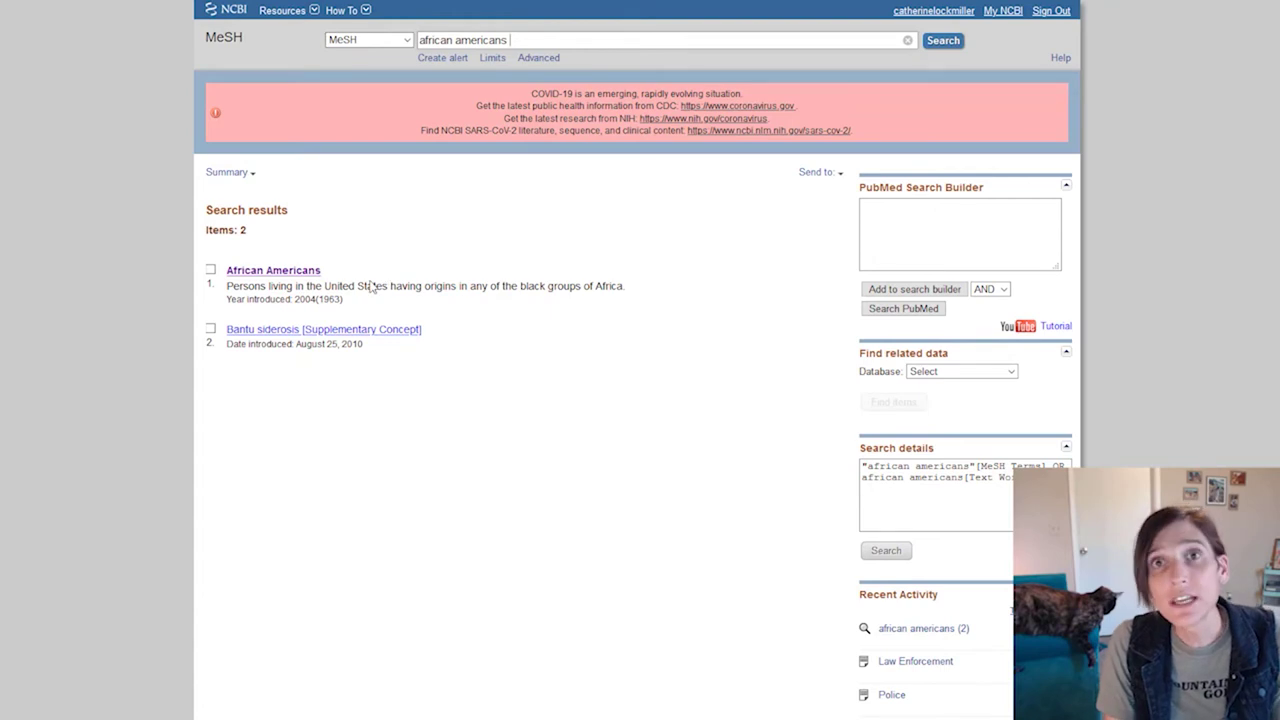
pyautogui.click(292, 277)
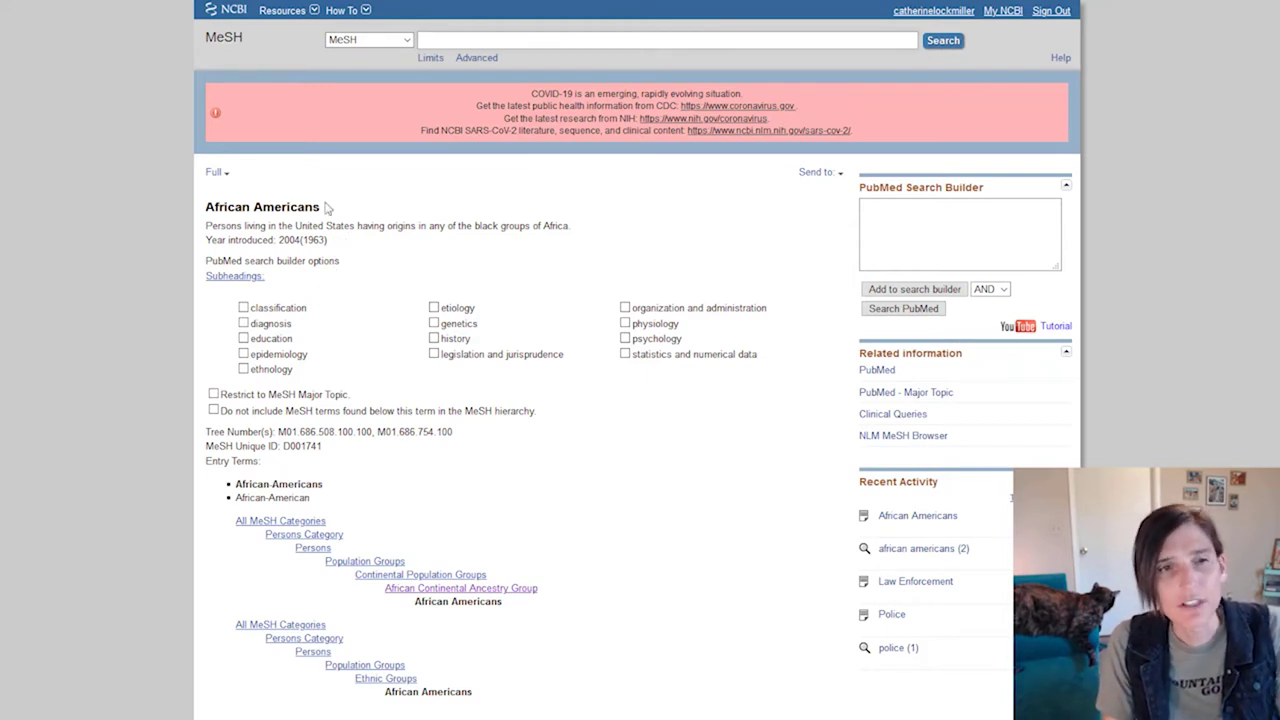
# - Review the African Americans record's heading, definition and year-introduced information
pyautogui.moveTo(329, 207); pyautogui.dragTo(197, 212)
pyautogui.click(231, 215)
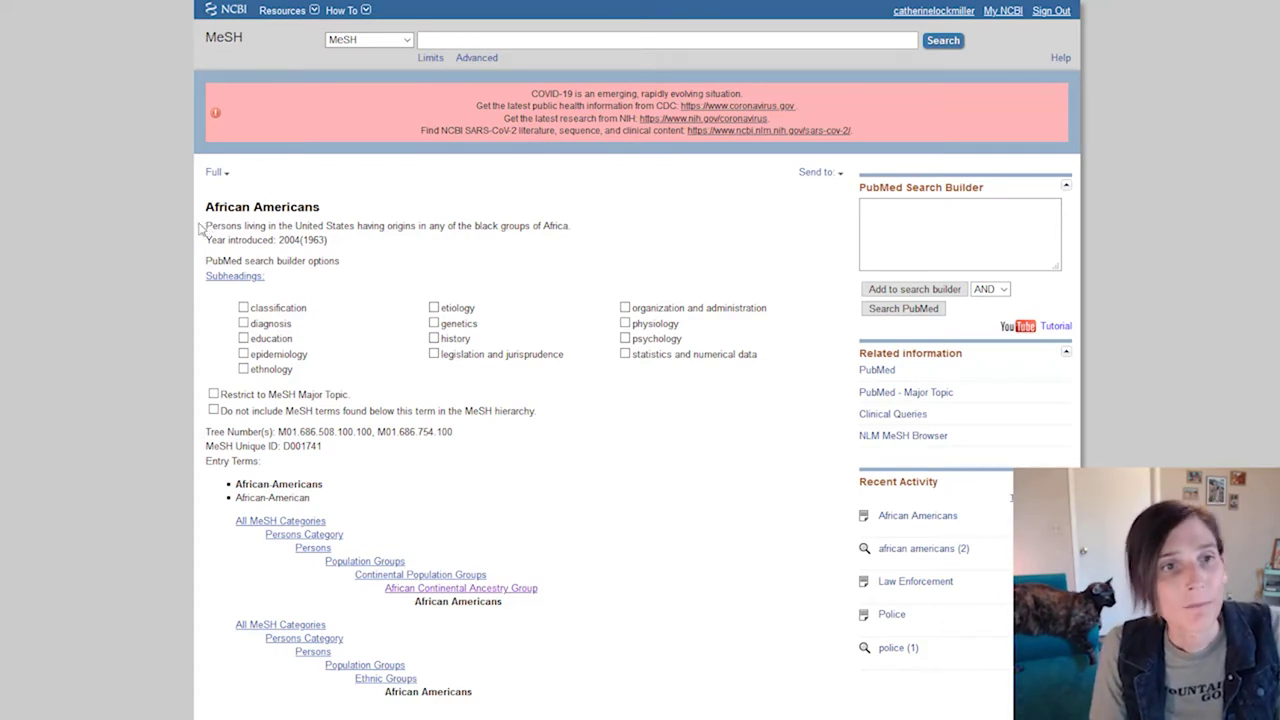
pyautogui.moveTo(205, 226); pyautogui.dragTo(590, 233)
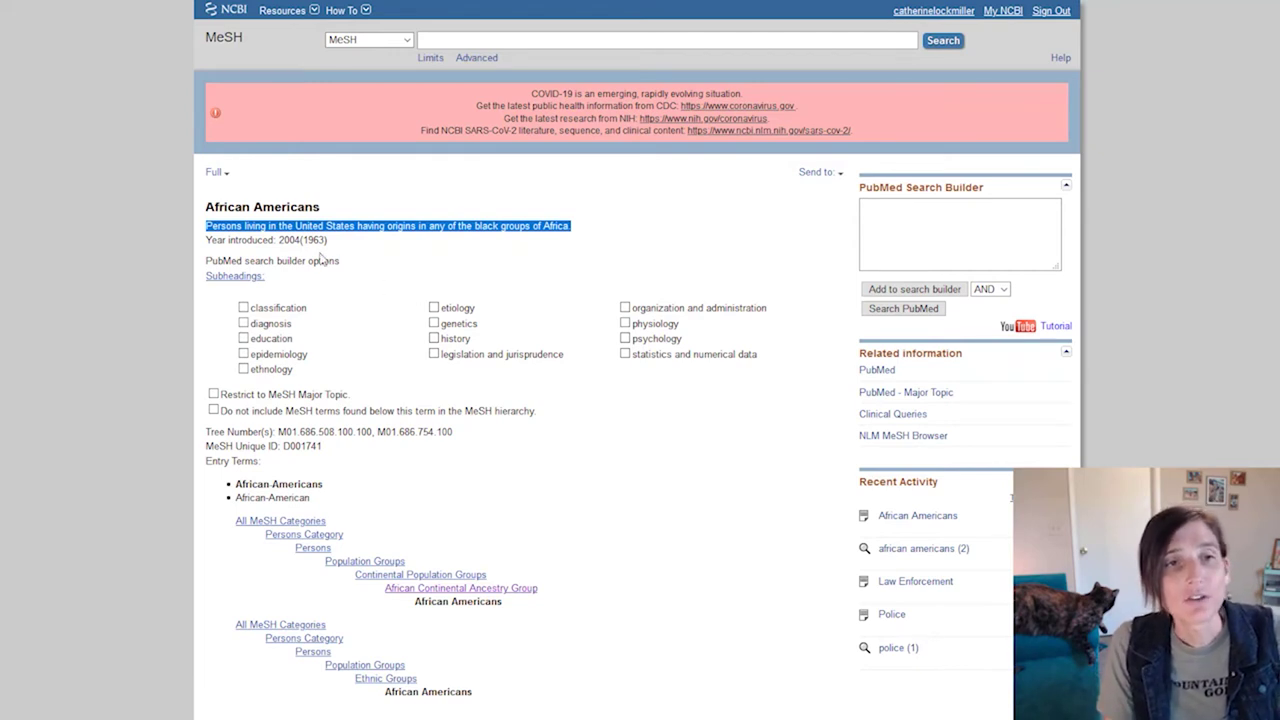
pyautogui.moveTo(278, 240); pyautogui.dragTo(299, 240)
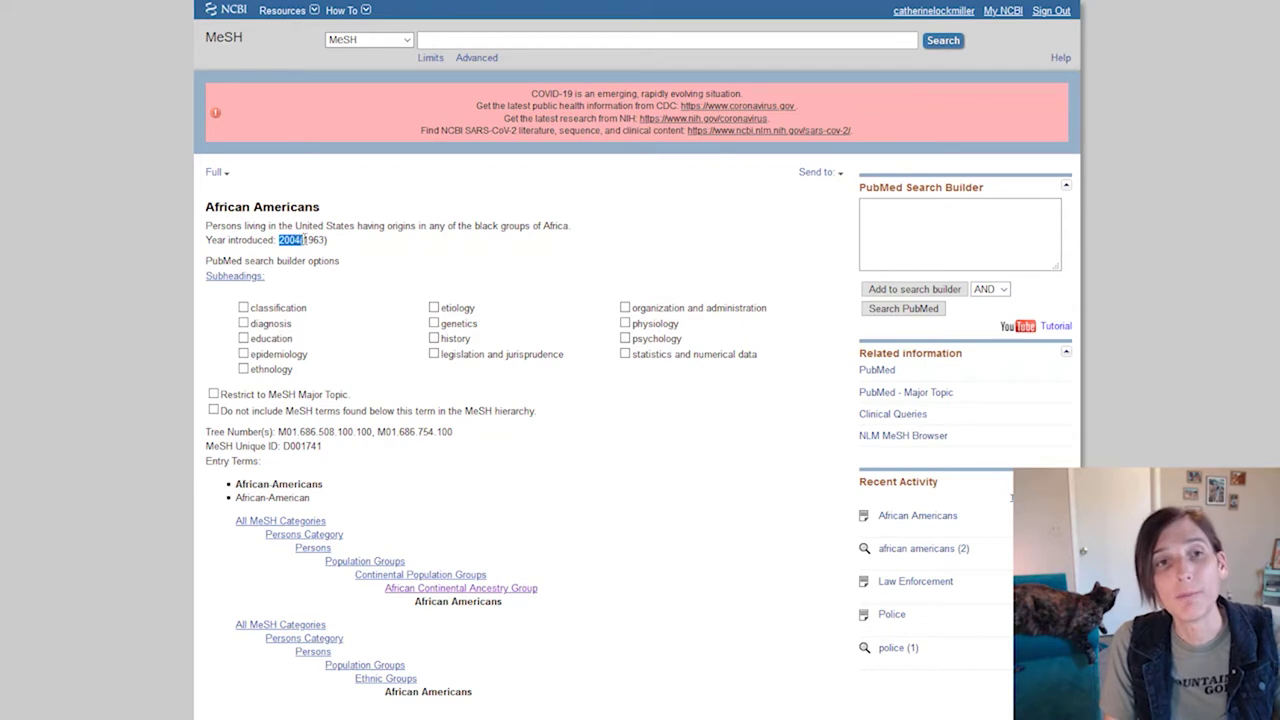
pyautogui.click(316, 240)
pyautogui.doubleClick(316, 240)
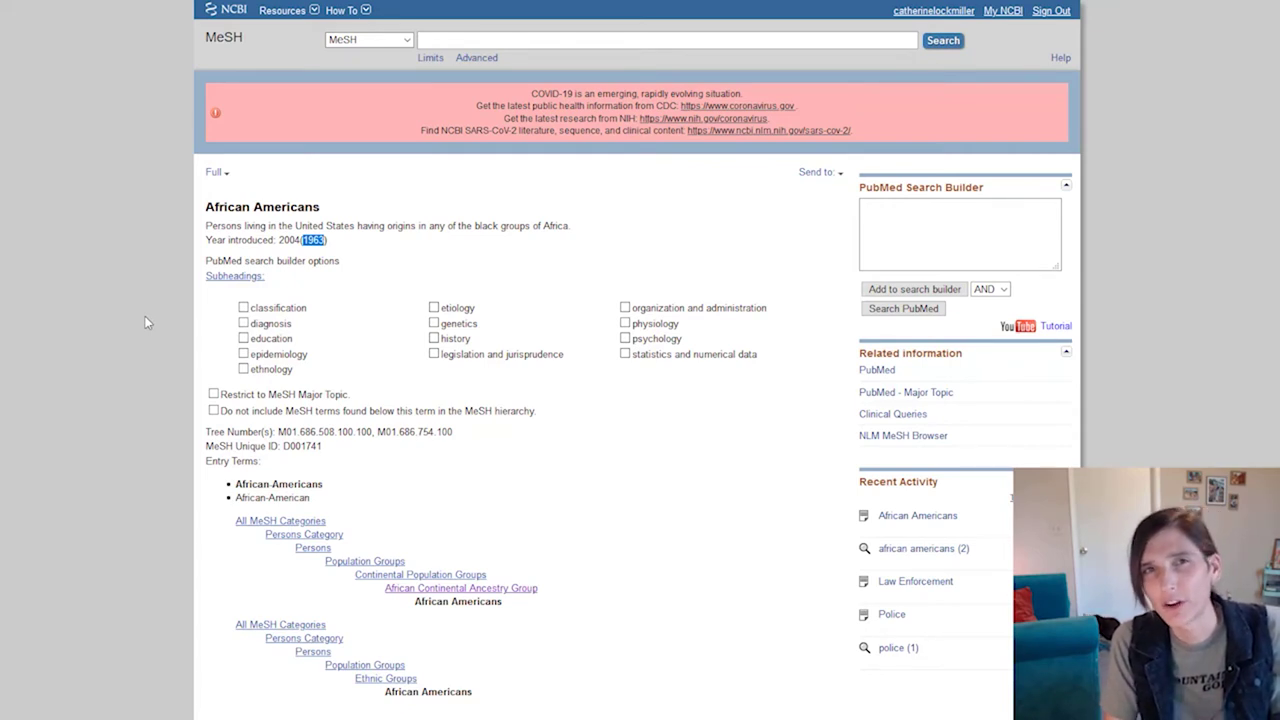
pyautogui.click(243, 354)
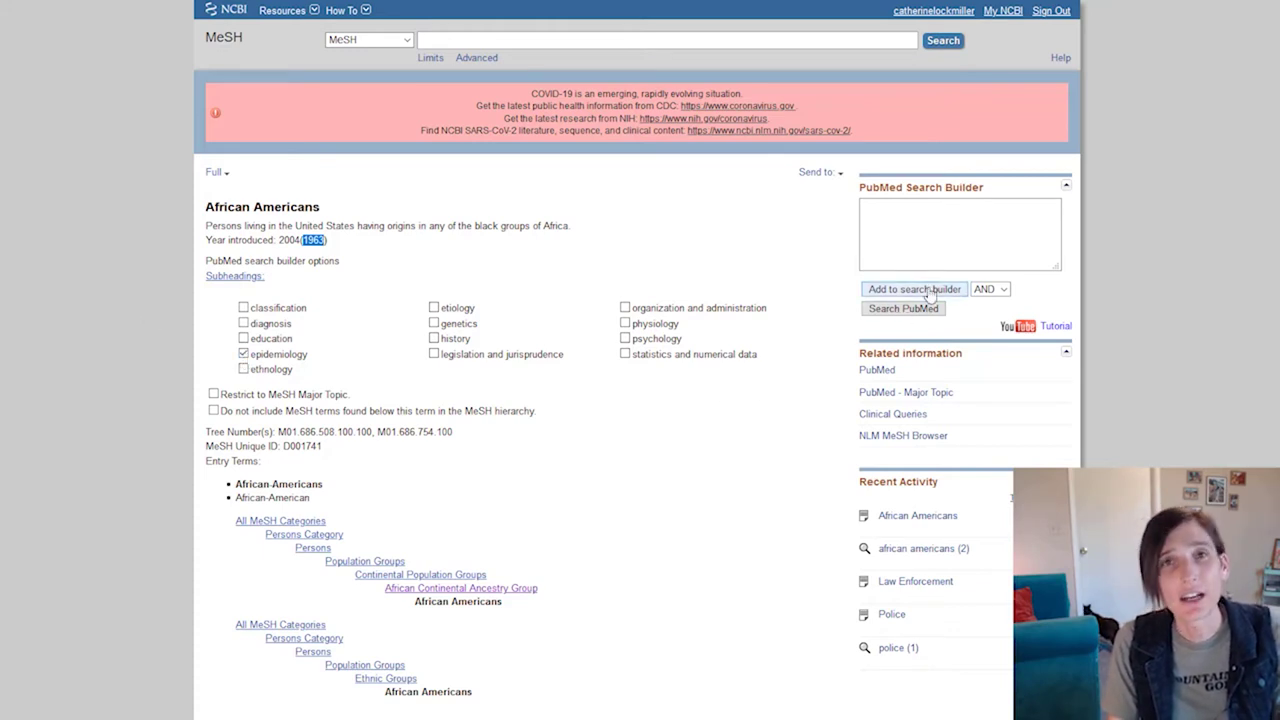
pyautogui.click(592, 440)
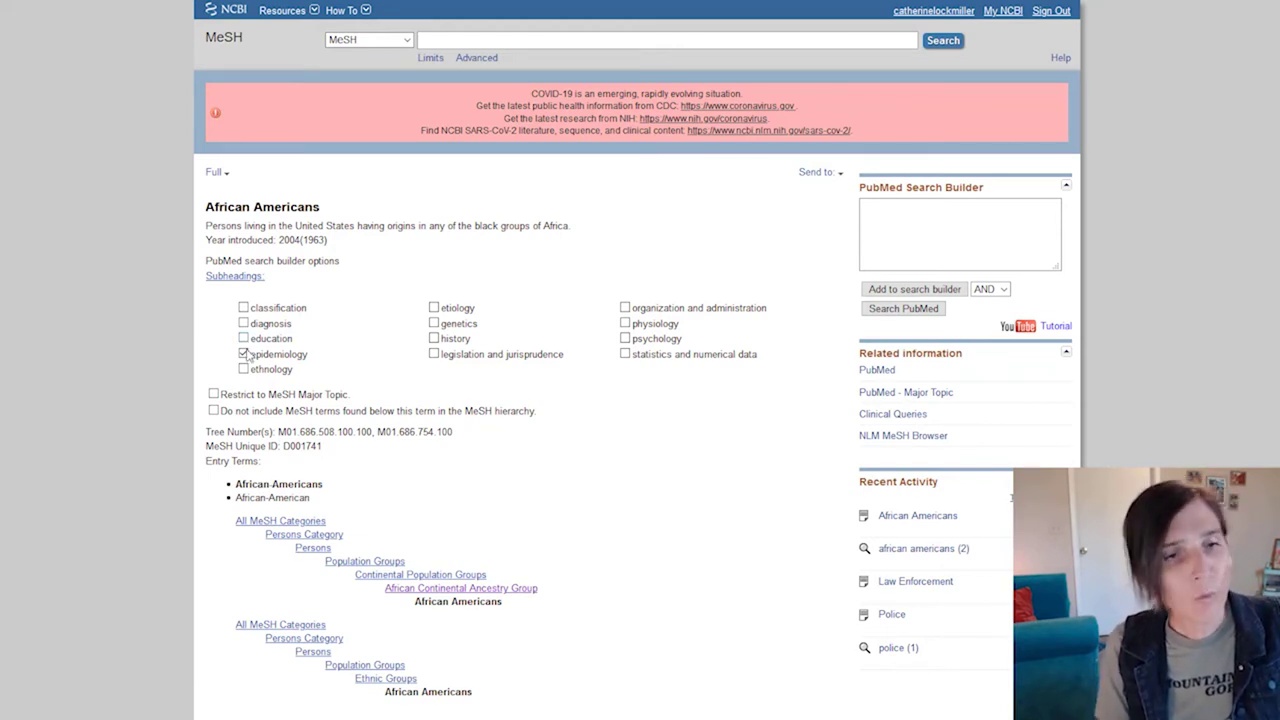
pyautogui.click(243, 354)
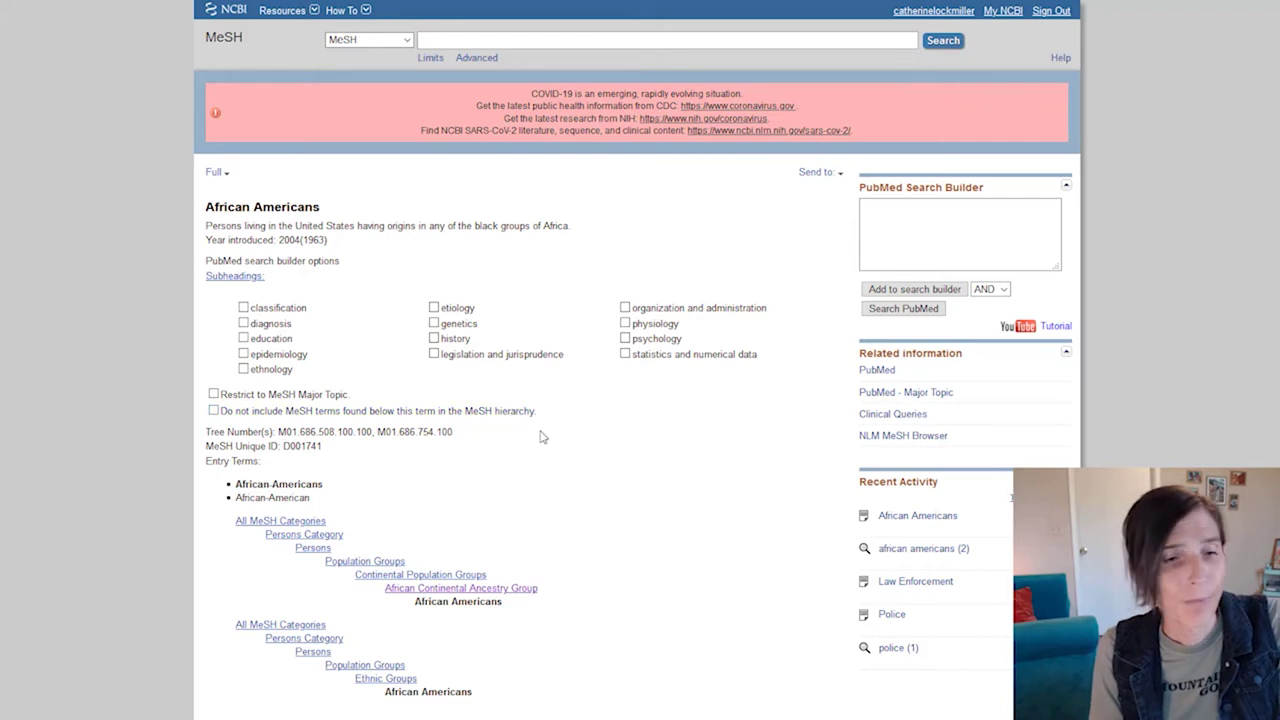
# - Review the African Americans hierarchy and add the term to the PubMed Search Builder without any subheadings
pyautogui.scroll(-3, 541, 436)
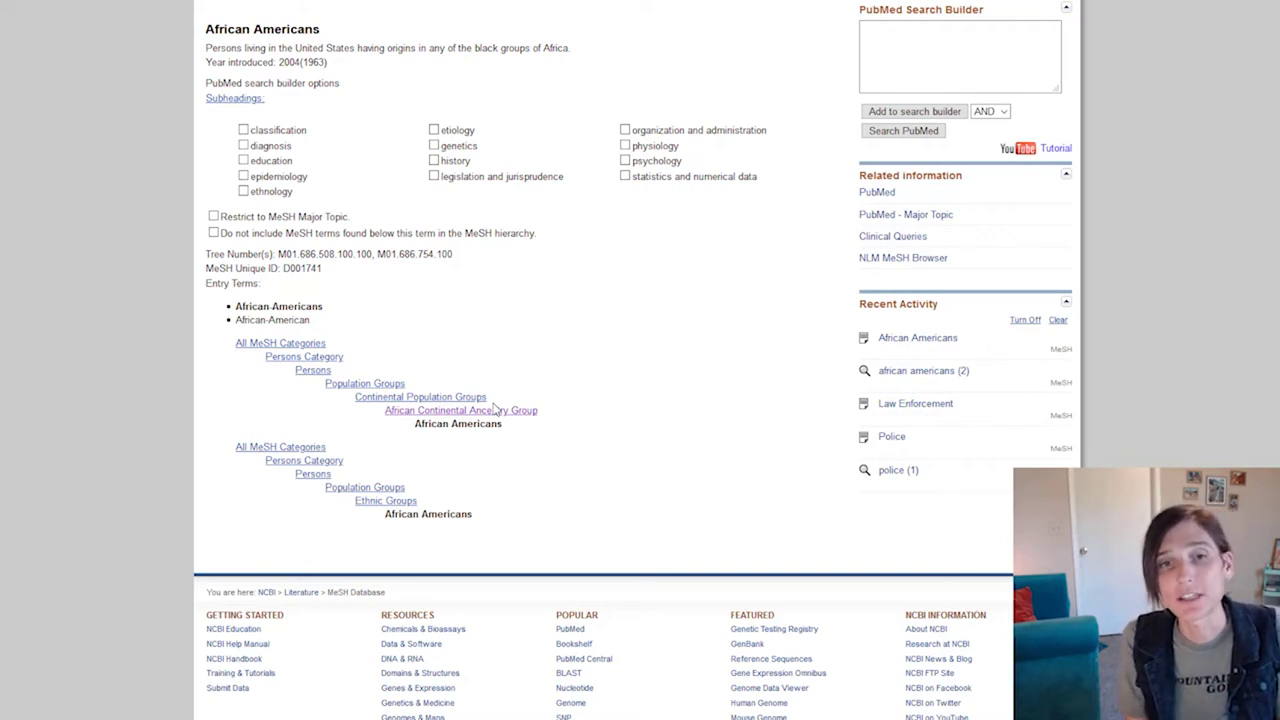
pyautogui.scroll(3, 600, 323)
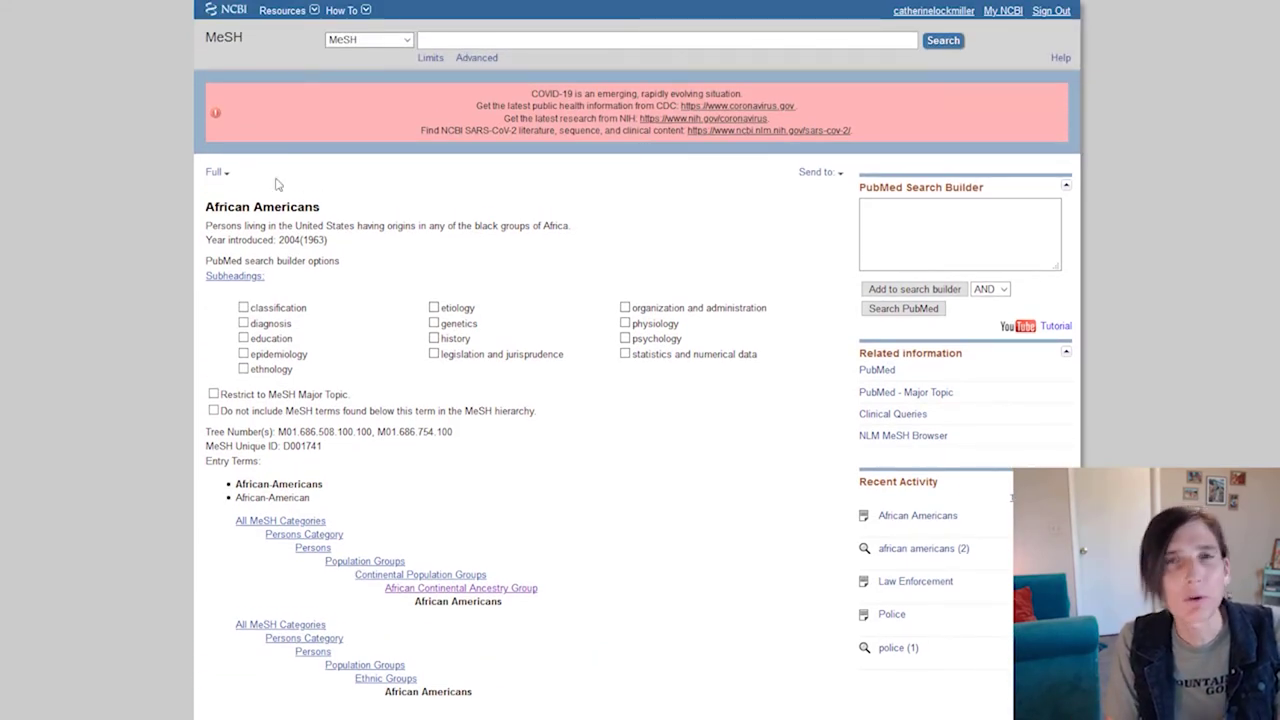
pyautogui.click(914, 289)
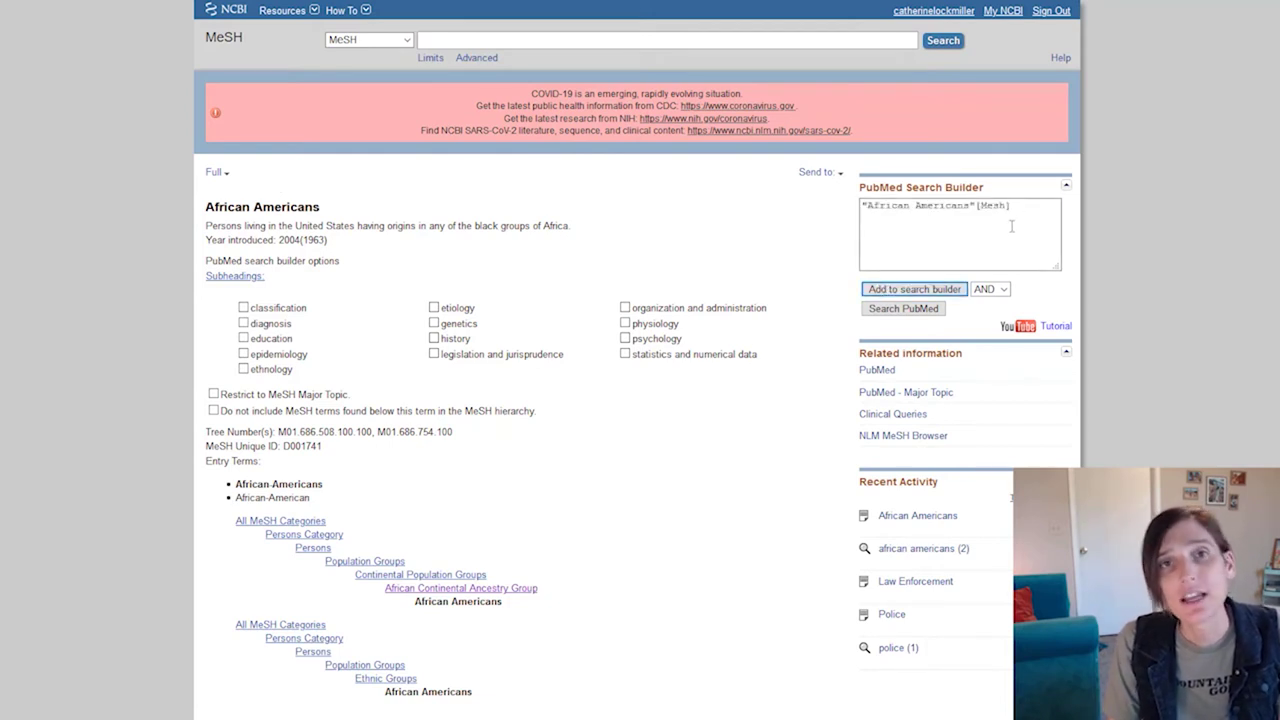
# - Search MeSH for "health disparities"
pyautogui.click(814, 44)
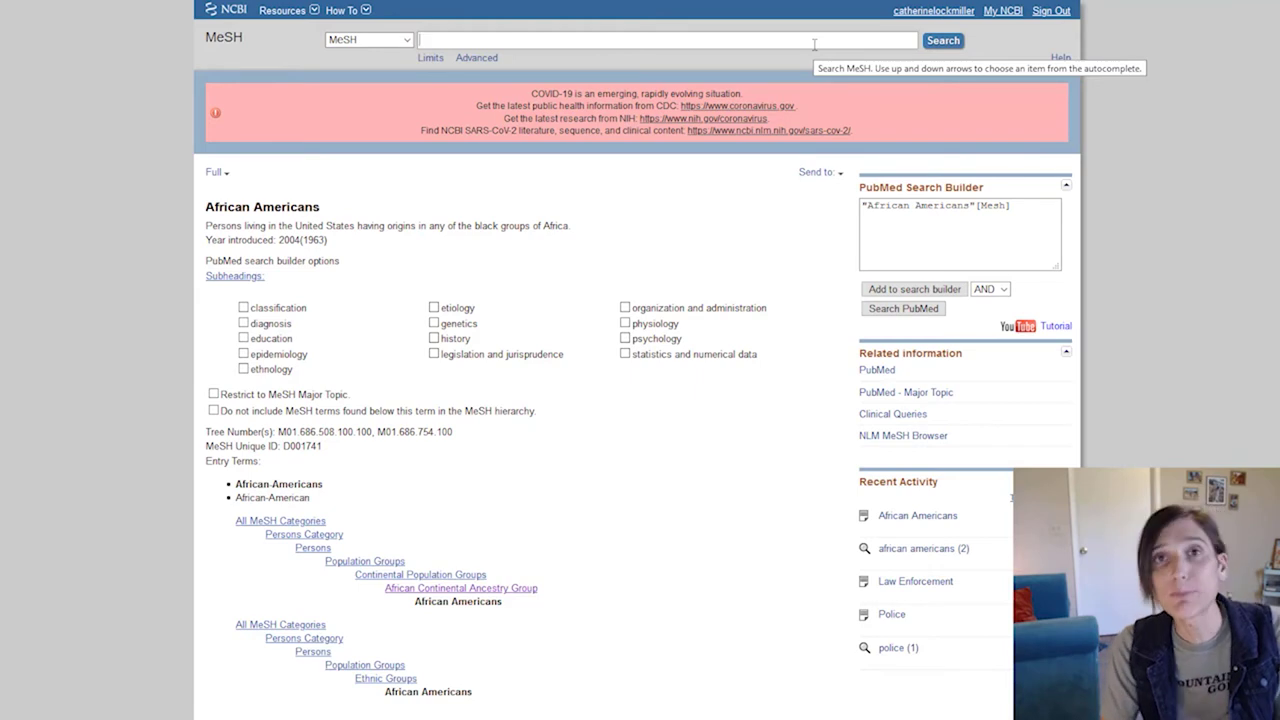
pyautogui.write('healt')
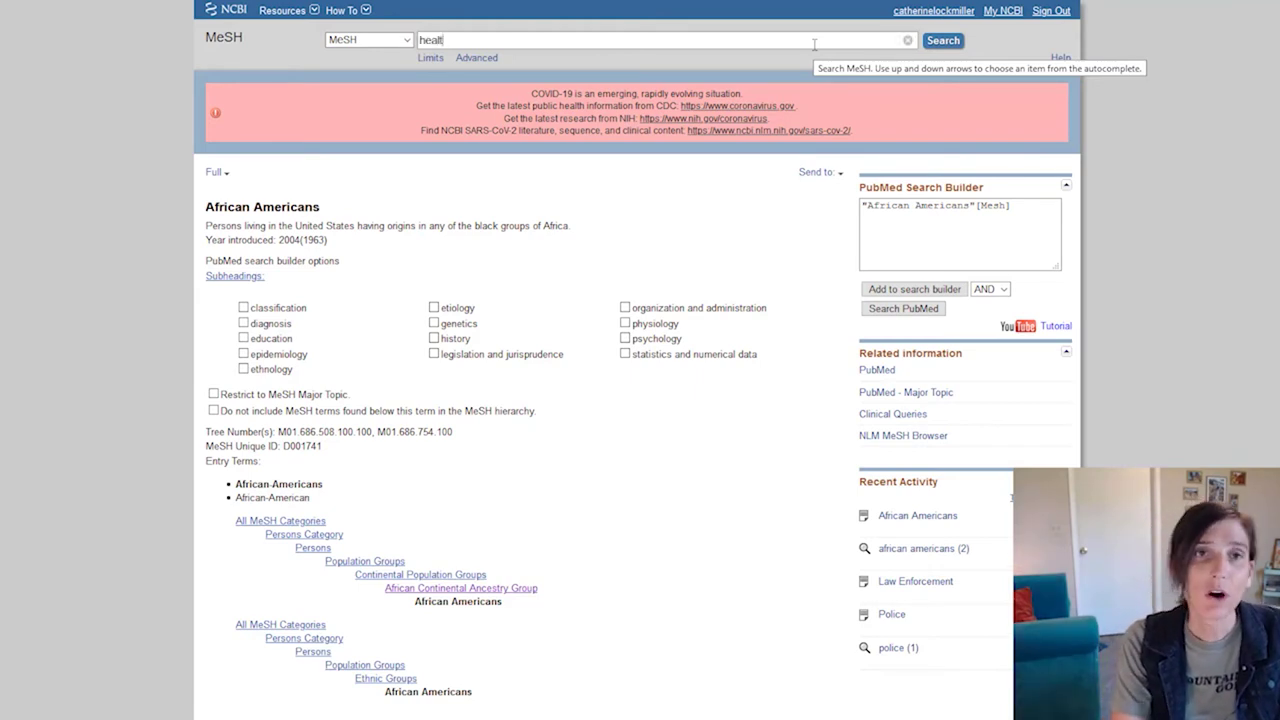
pyautogui.write('h disparities')
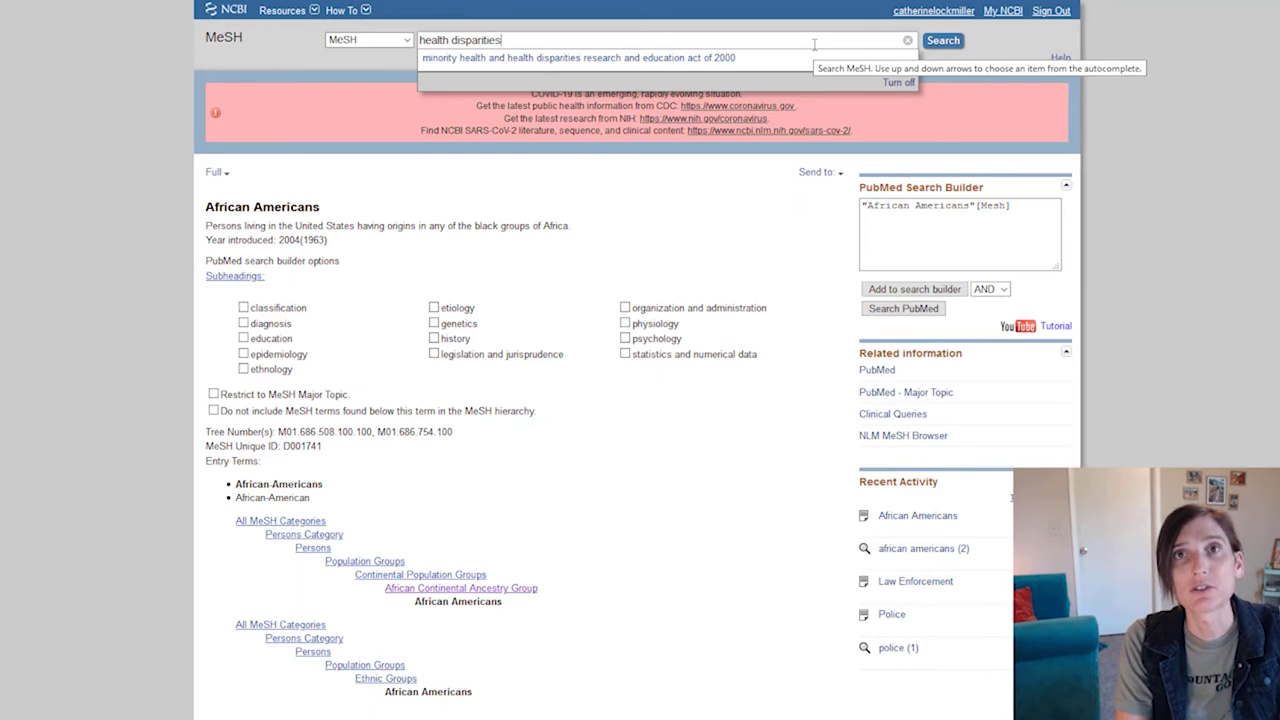
pyautogui.press('Return')
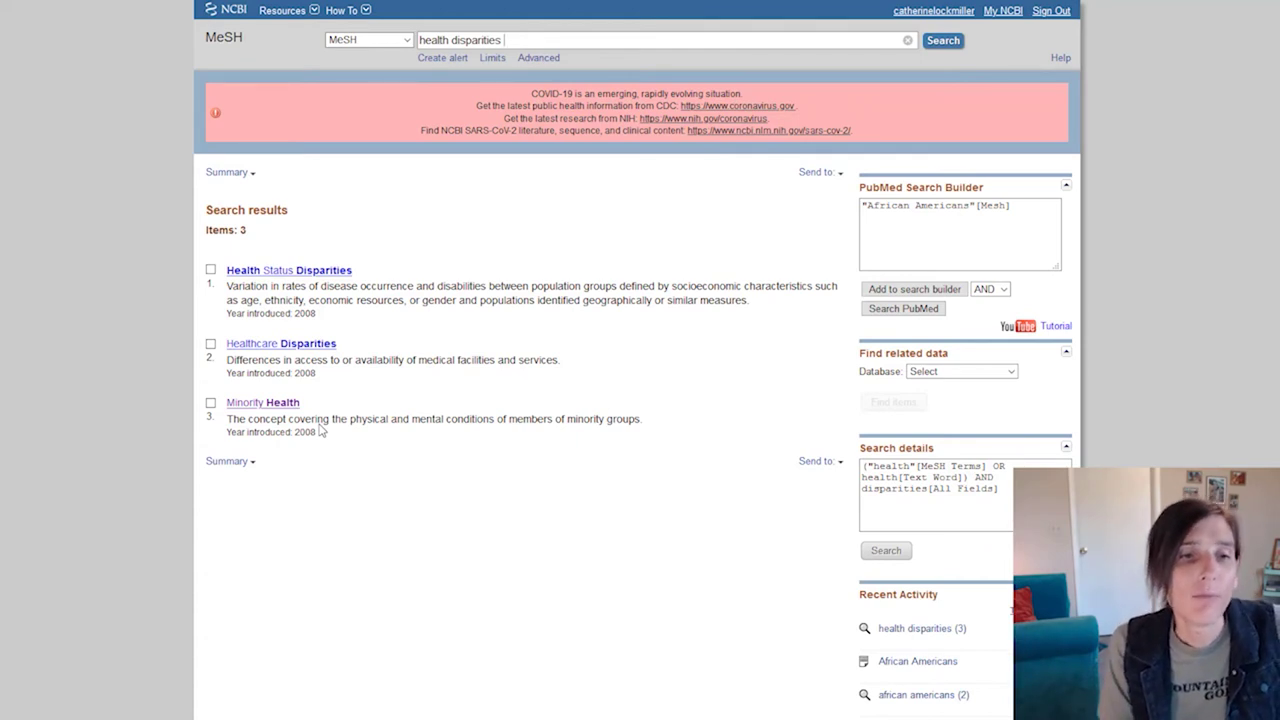
# - Read the definition in the Minority Health record and return to the health disparities results
pyautogui.click(272, 403)
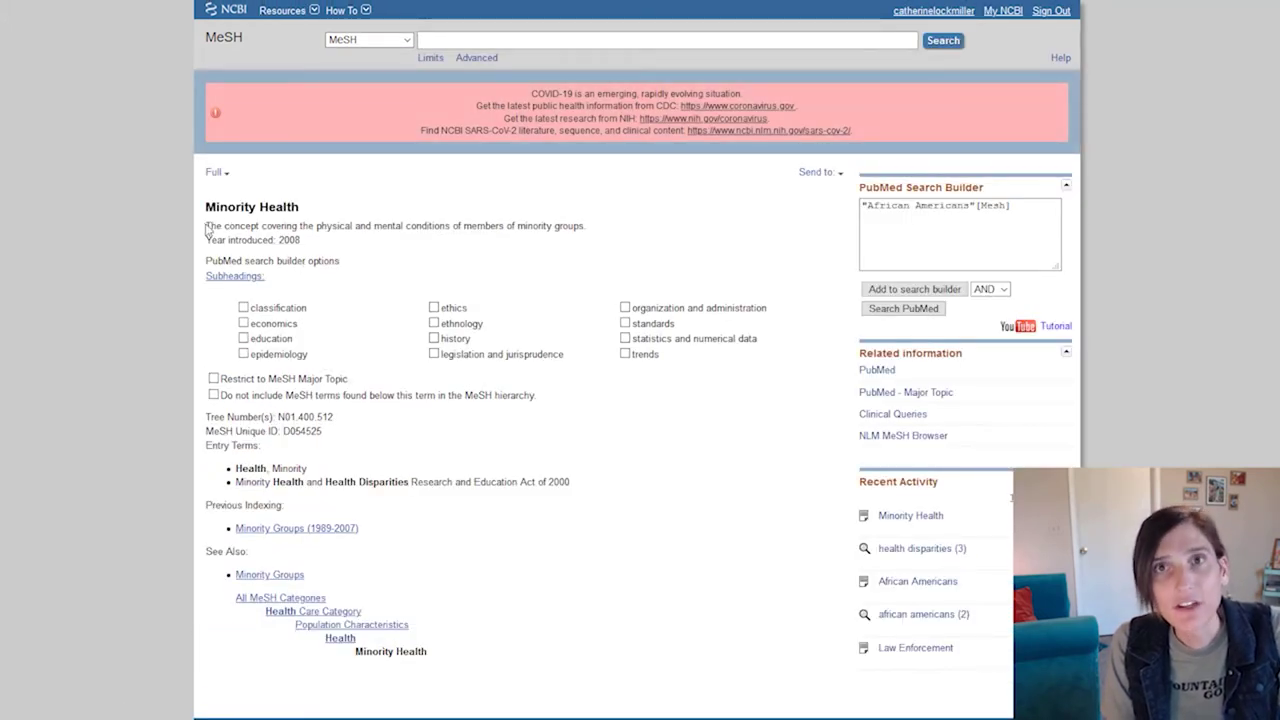
pyautogui.moveTo(207, 226); pyautogui.dragTo(616, 237)
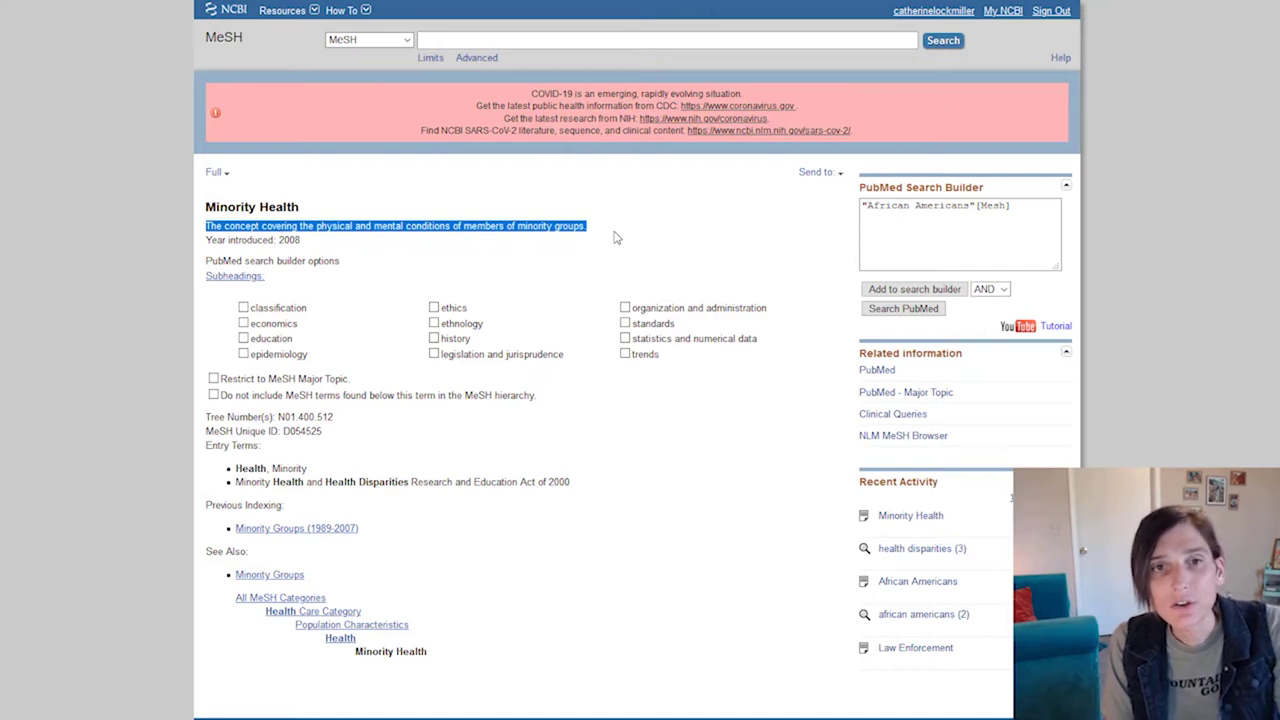
pyautogui.click(616, 237)
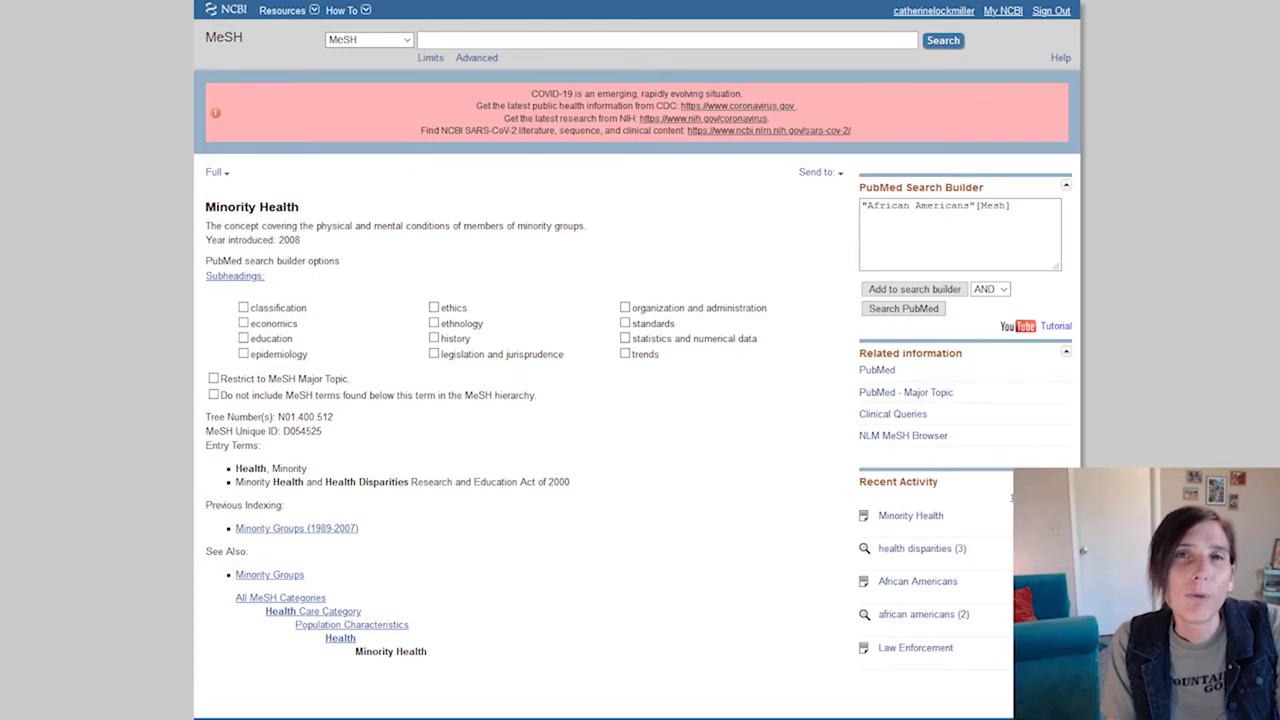
pyautogui.hotkey('alt', 'Left')
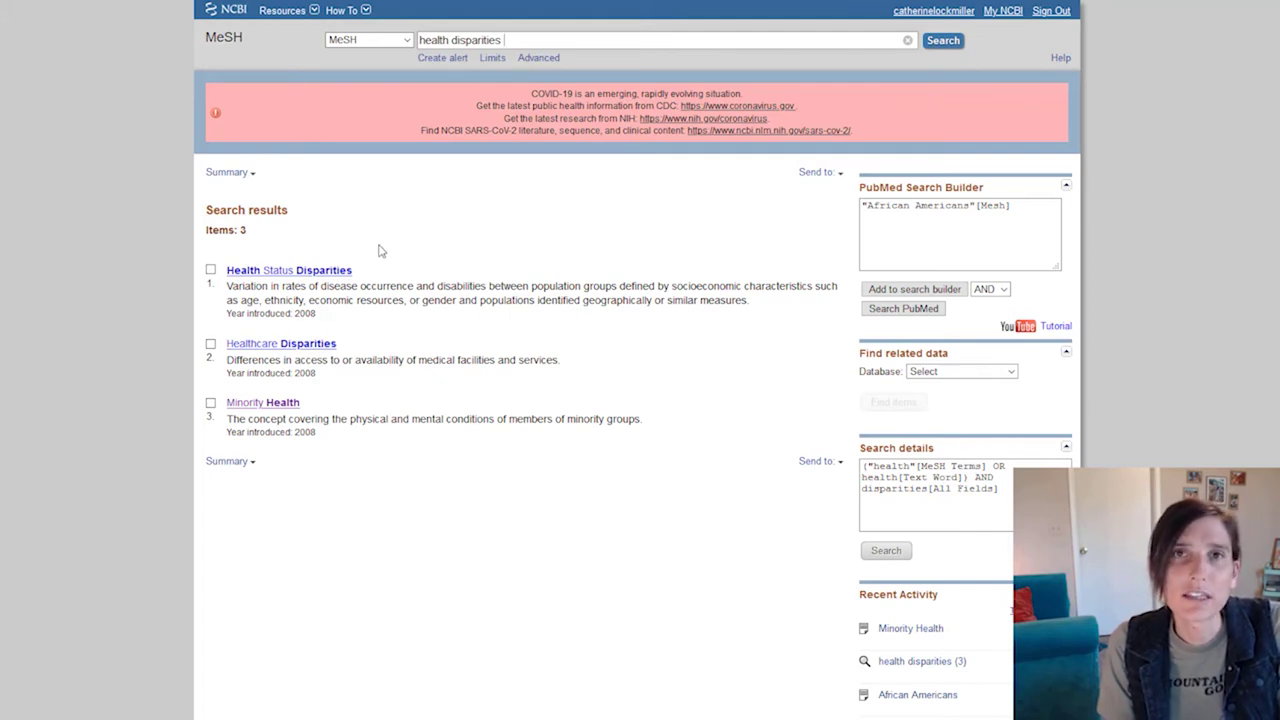
# - Add Health Status Disparities, Healthcare Disparities and Minority Health to the PubMed Search Builder, combined using OR
pyautogui.click(210, 270)
pyautogui.click(210, 344)
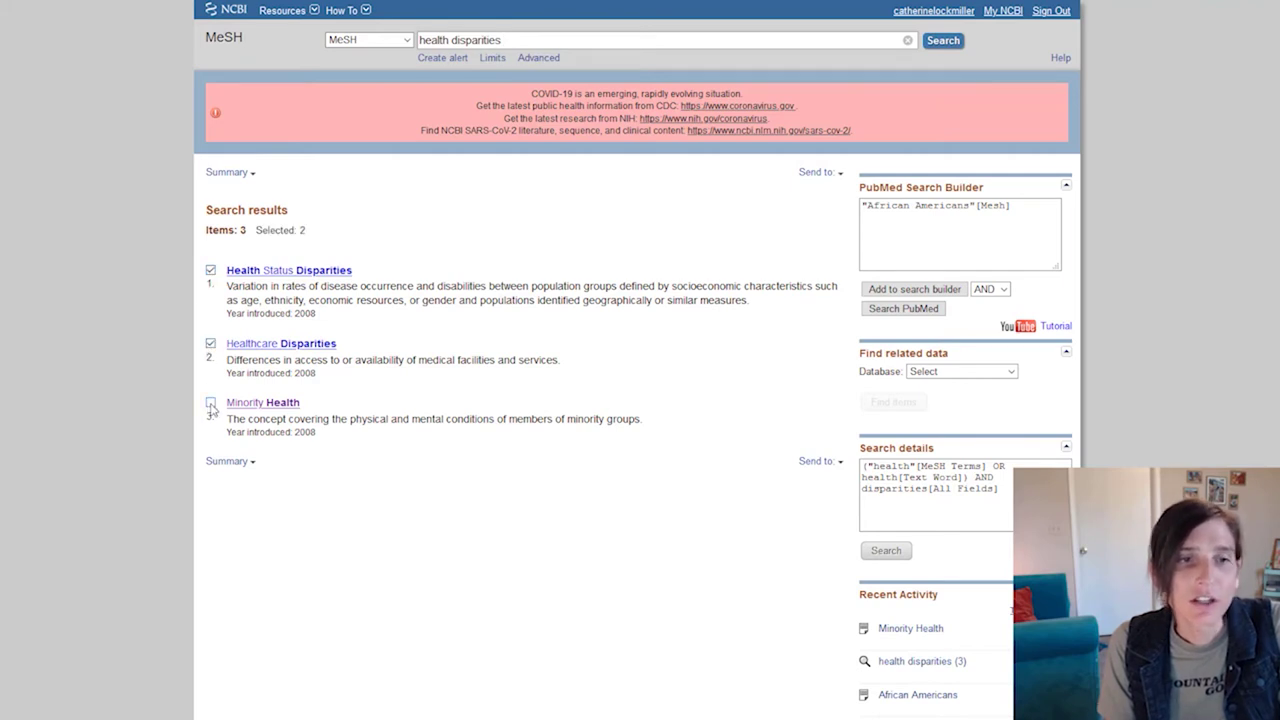
pyautogui.click(211, 403)
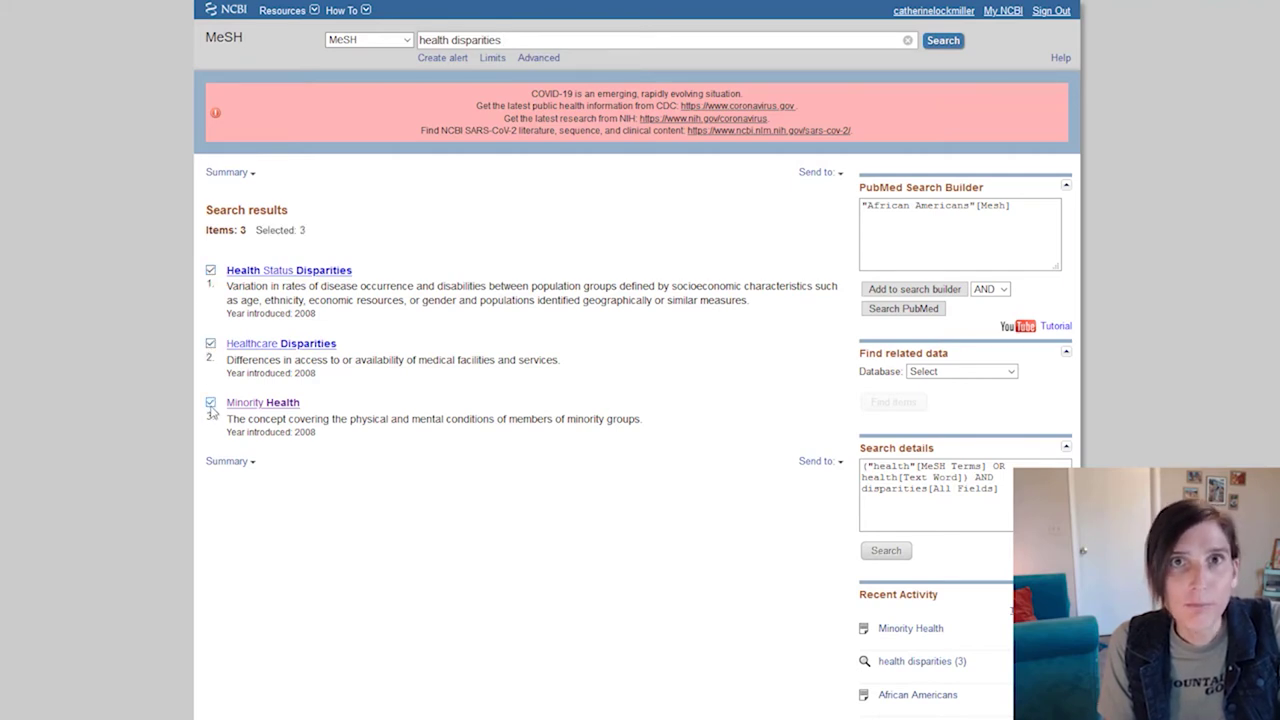
pyautogui.click(996, 291)
pyautogui.click(994, 328)
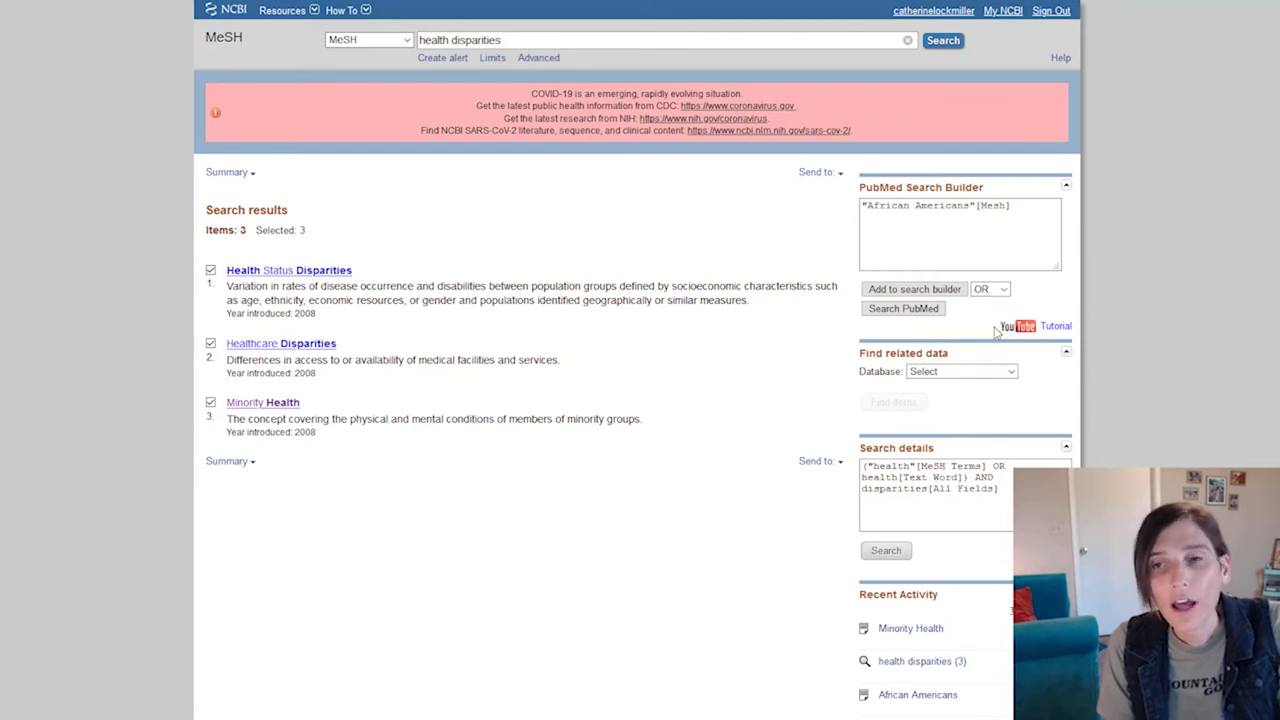
pyautogui.click(910, 290)
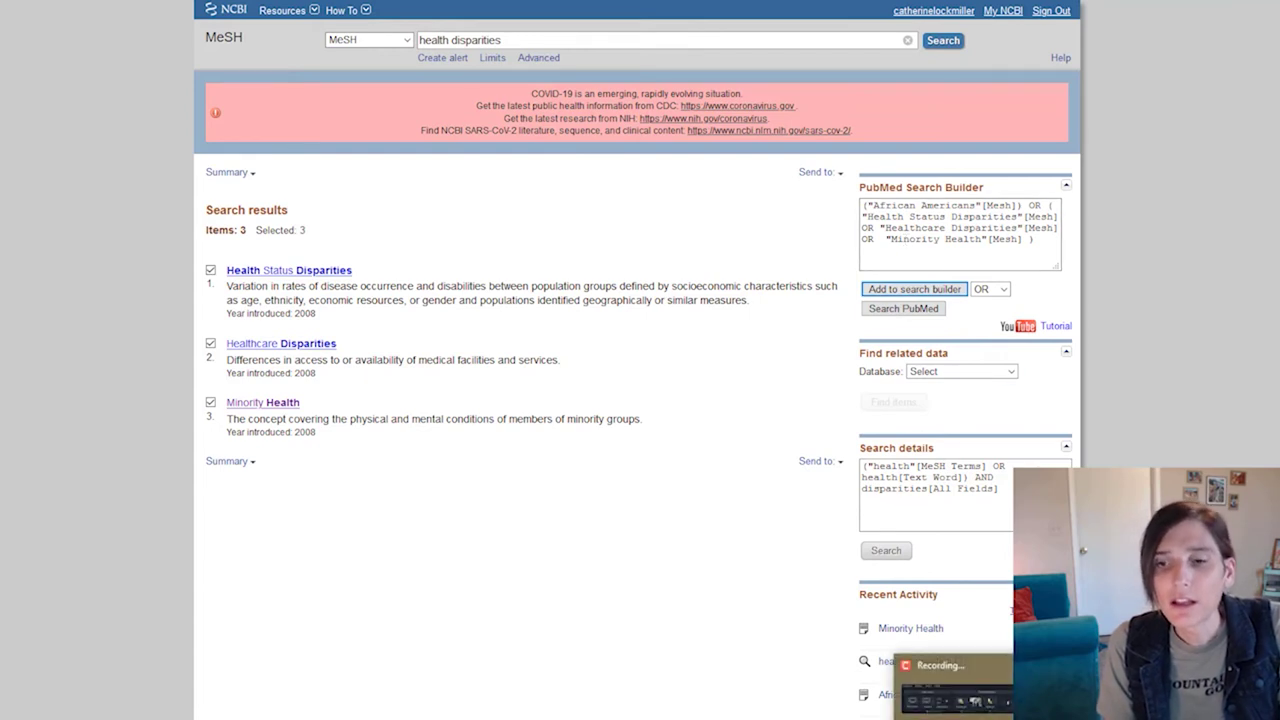
pyautogui.hotkey('alt', 'p')
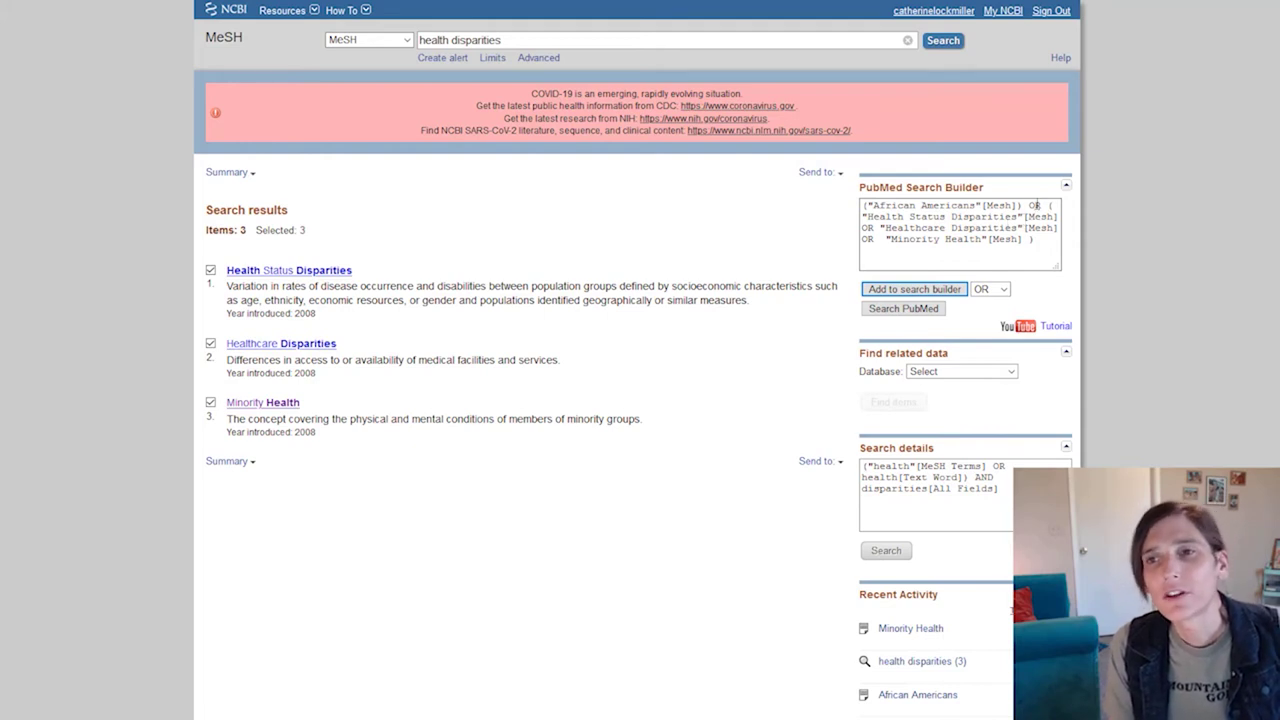
# - Examine the search builder query, focusing on the OR that joins African Americans to the disparities terms
pyautogui.moveTo(1040, 243); pyautogui.dragTo(862, 205)
pyautogui.click(1011, 213)
pyautogui.doubleClick(1036, 205)
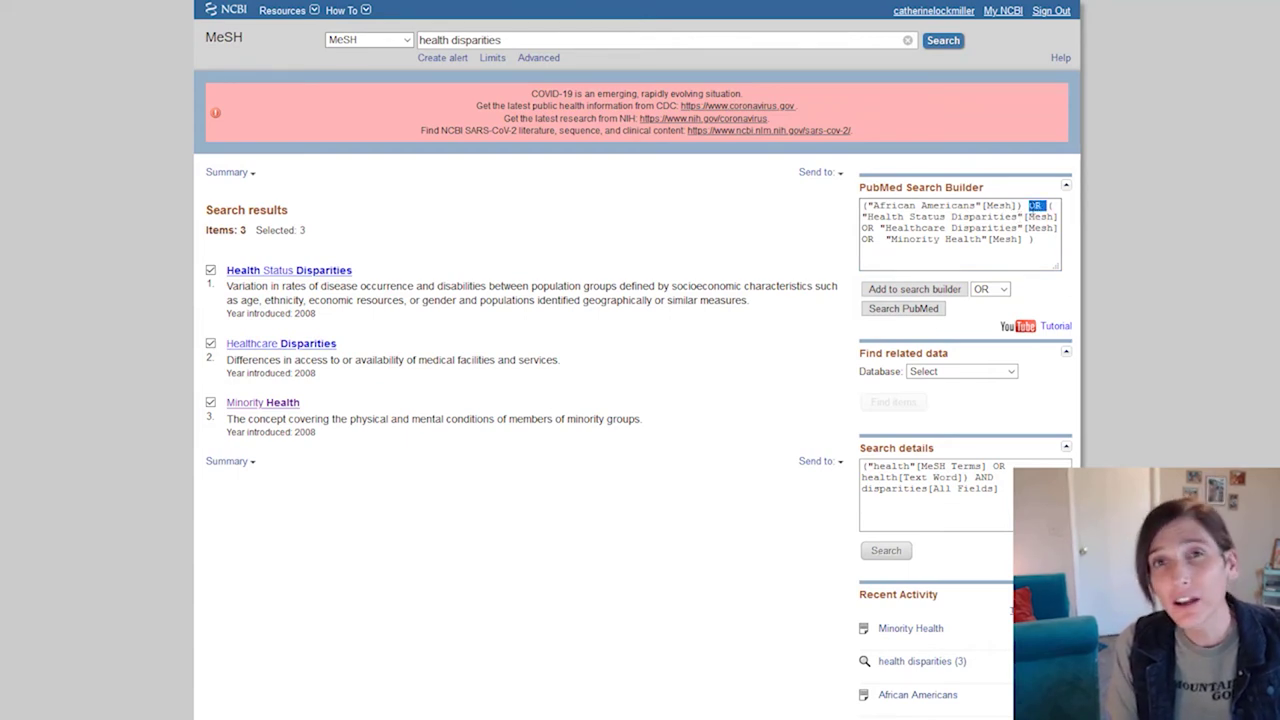
pyautogui.click(918, 206)
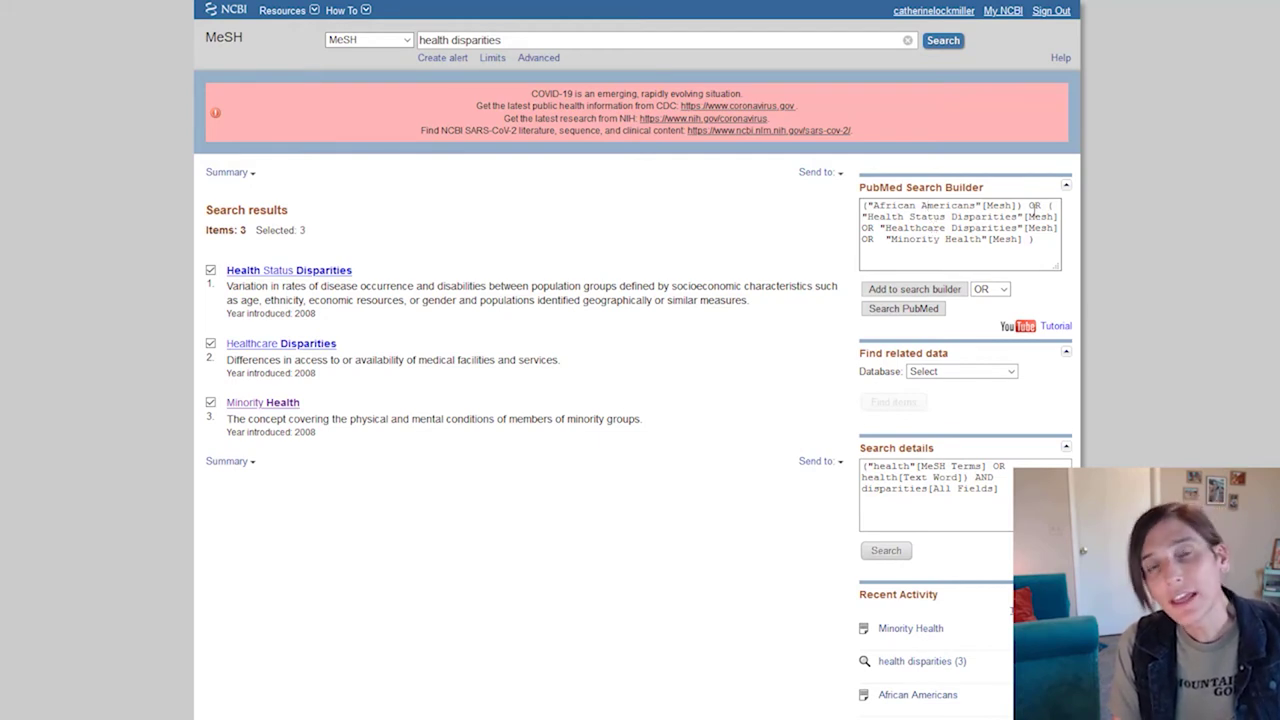
pyautogui.doubleClick(1034, 206)
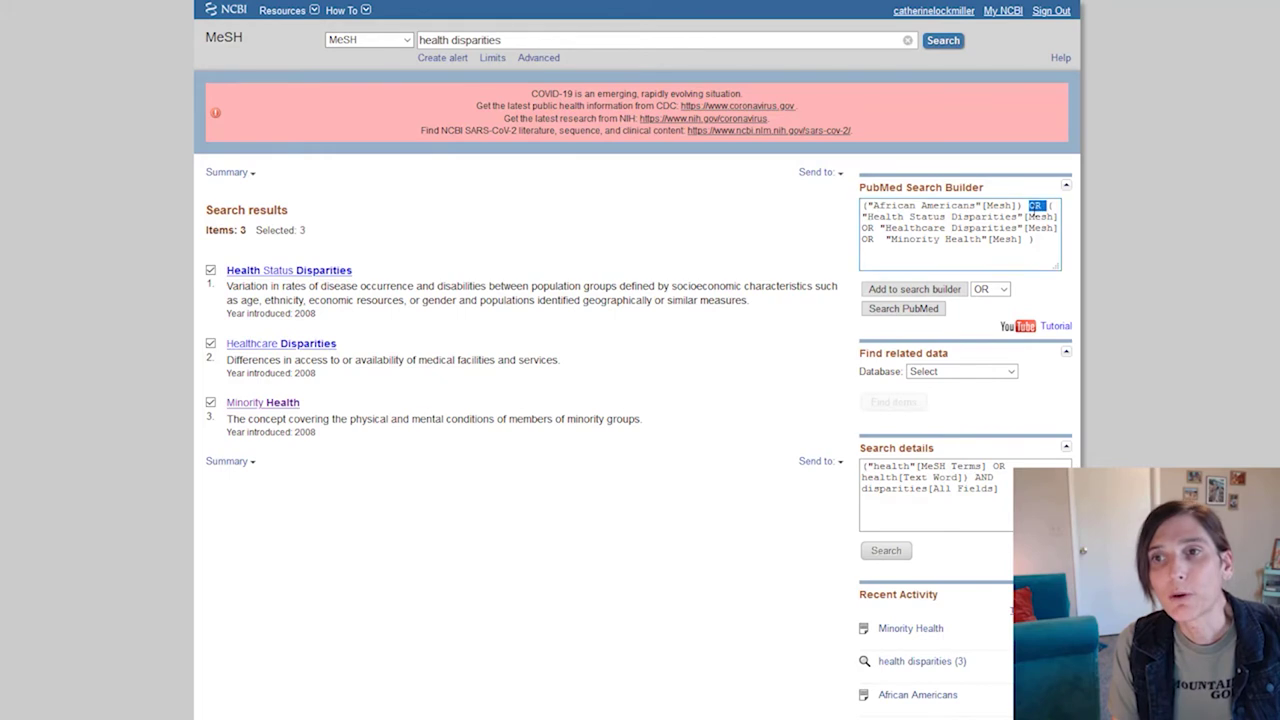
# - Search MeSH for "police" and read the definition in the Police record
pyautogui.click(713, 40)
pyautogui.hotkey('ctrl', 'shift', 'Left')
pyautogui.hotkey('ctrl', 'shift', 'Left')
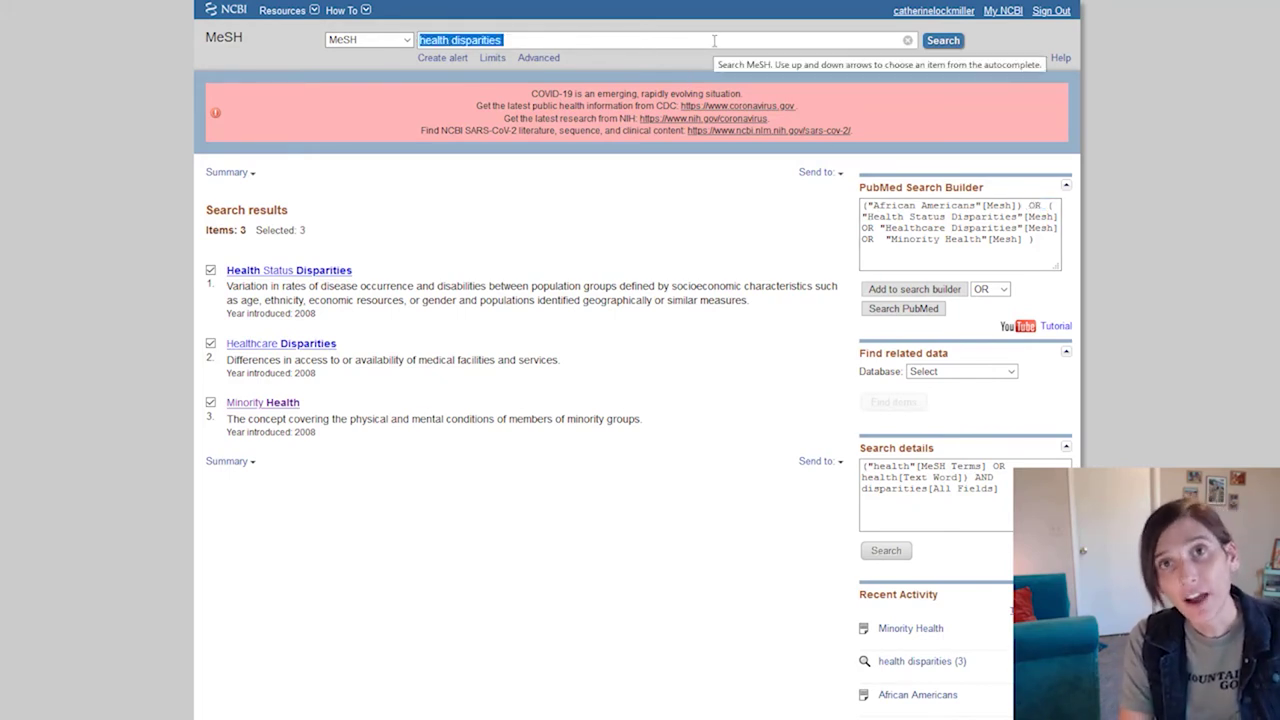
pyautogui.write('police')
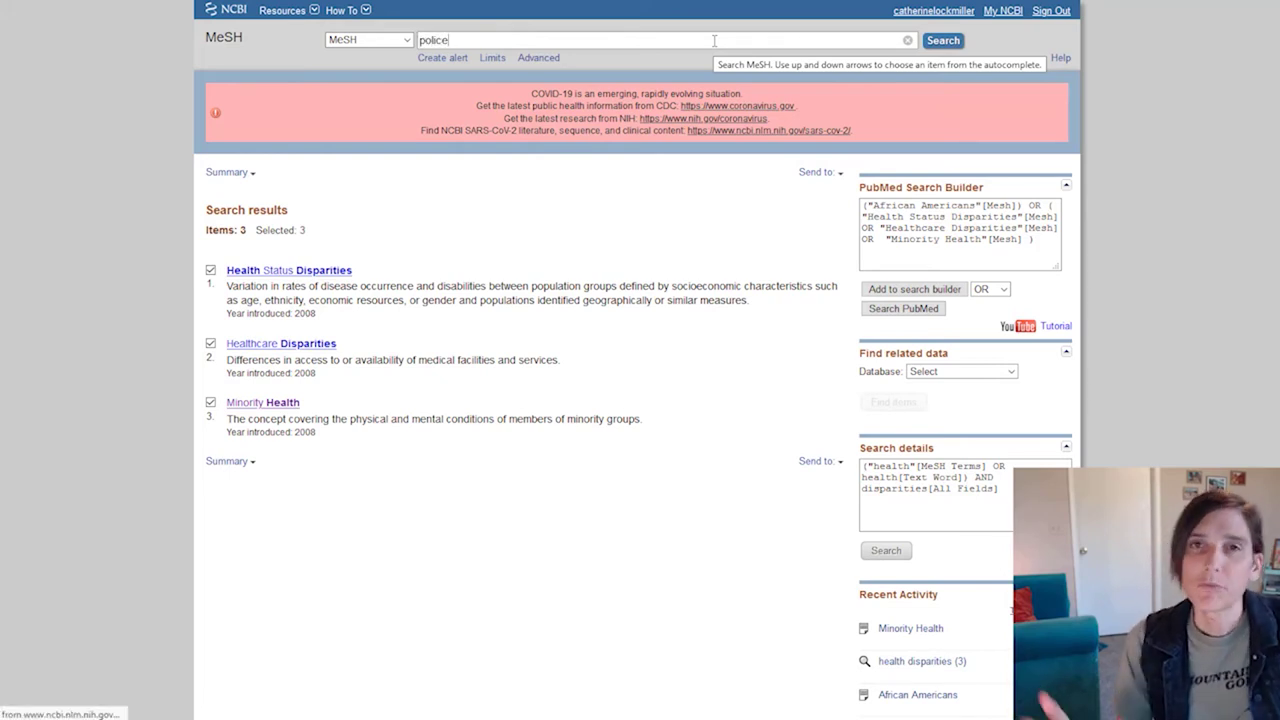
pyautogui.press('Return')
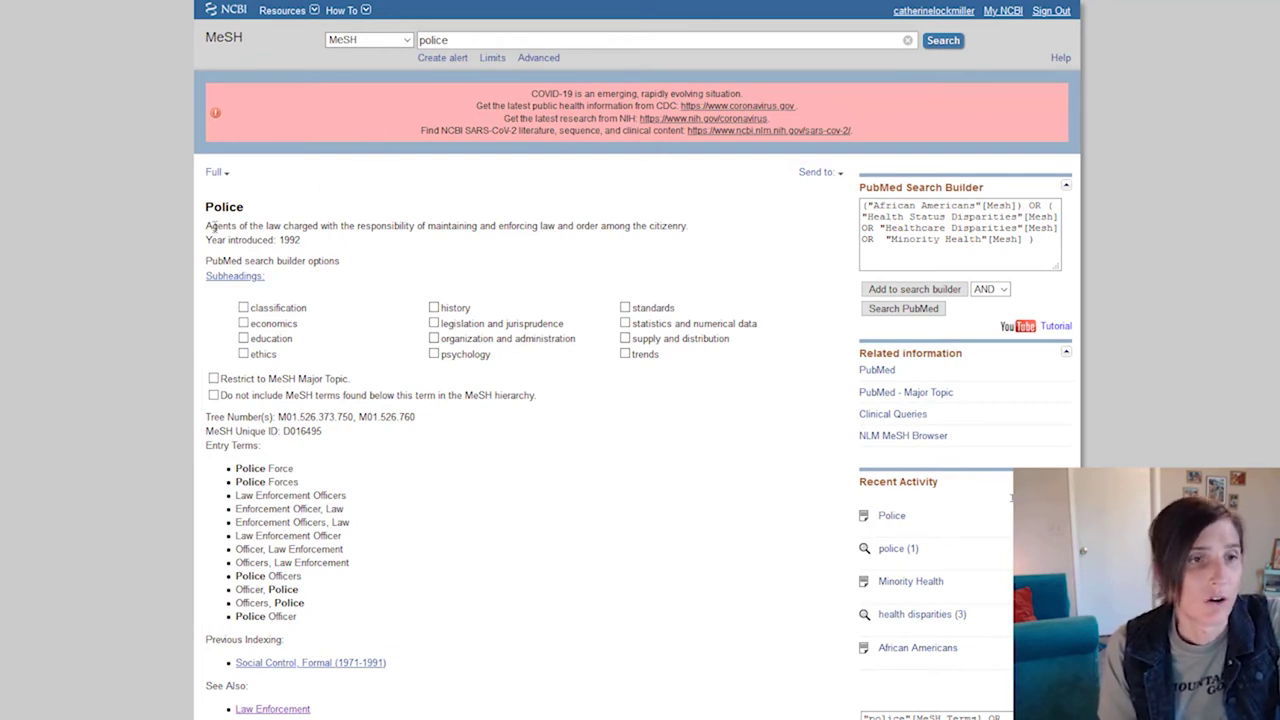
pyautogui.moveTo(205, 228); pyautogui.dragTo(693, 231)
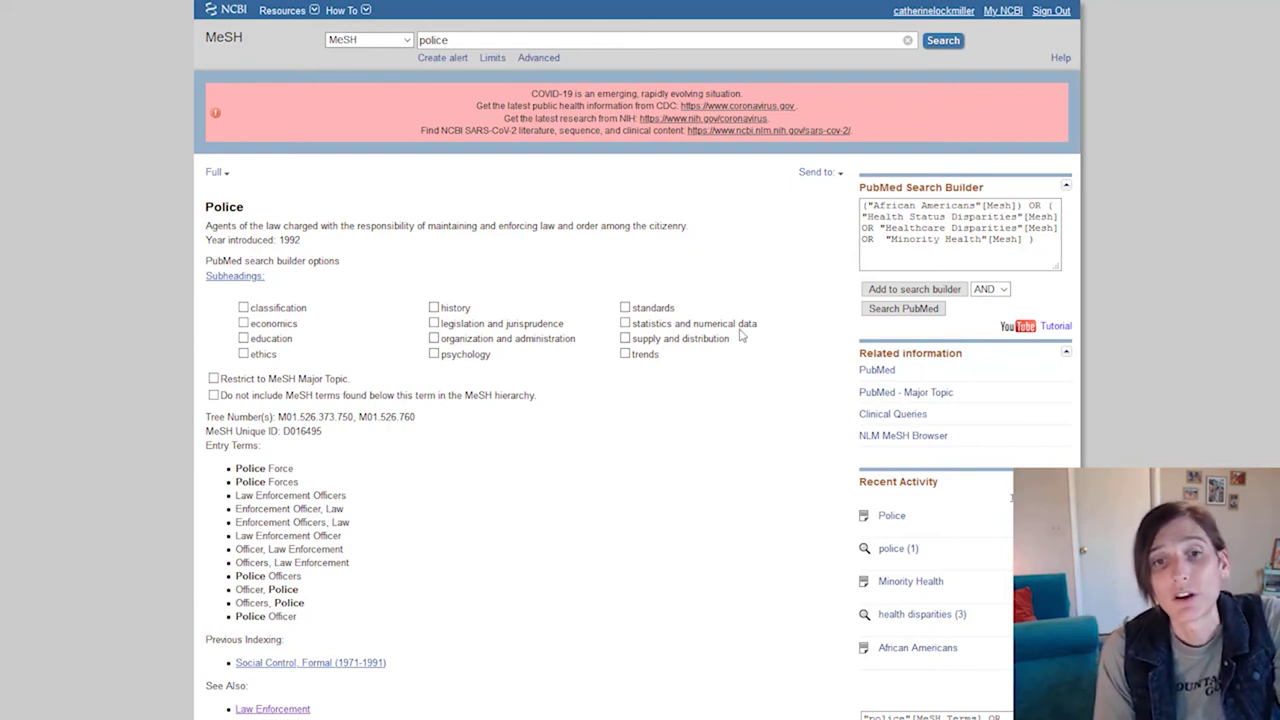
# - Open the related Law Enforcement term from the Police record and read its definition
pyautogui.scroll(-5, 750, 345)
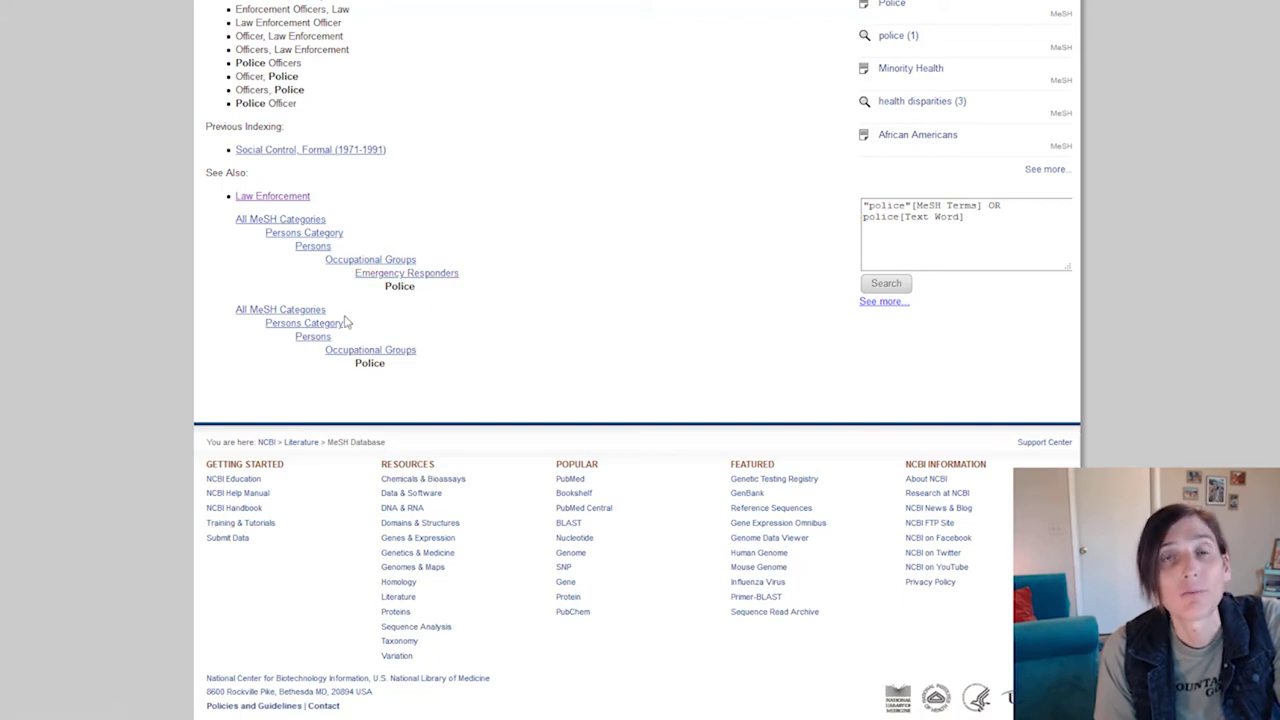
pyautogui.scroll(1, 547, 230)
pyautogui.scroll(3, 547, 230)
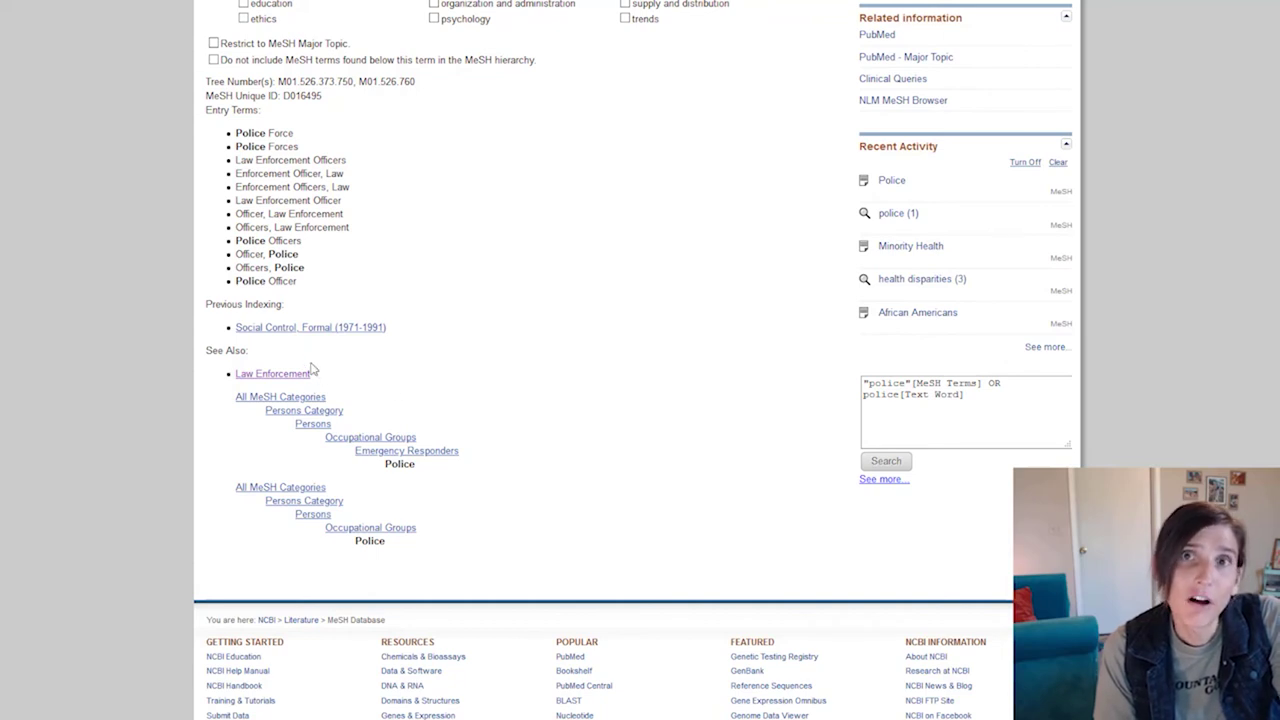
pyautogui.click(255, 374)
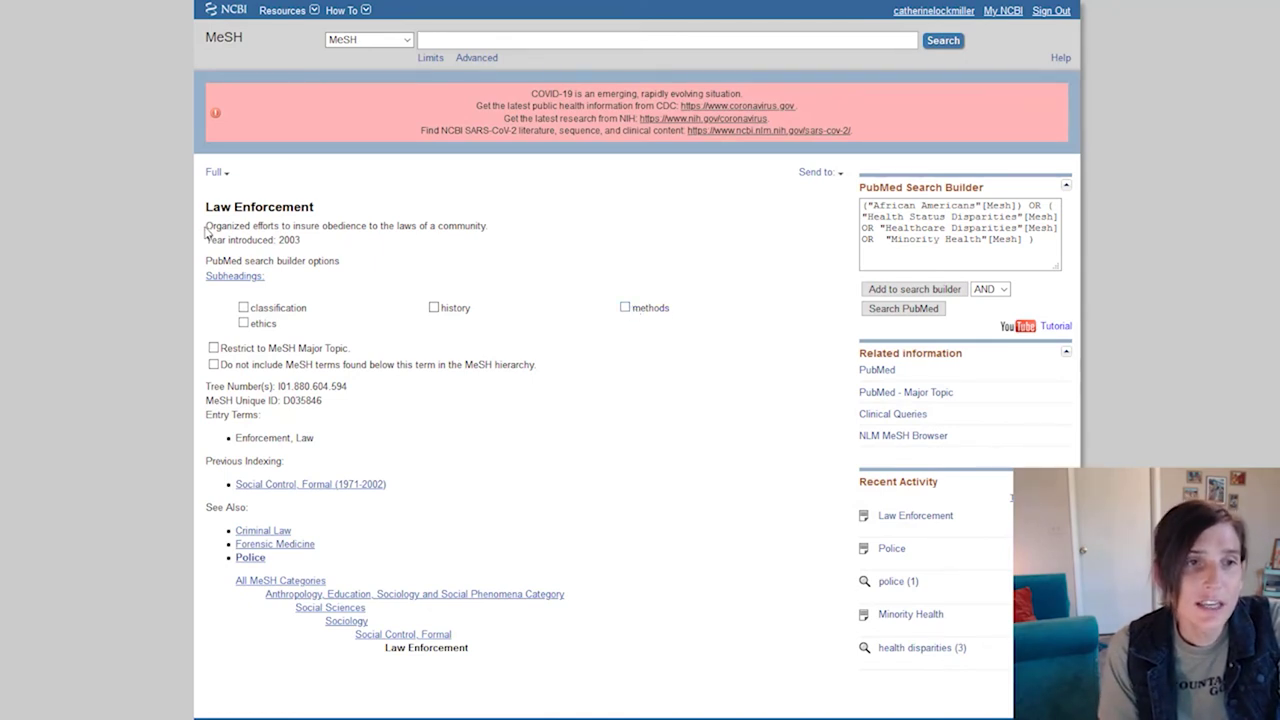
pyautogui.moveTo(207, 230); pyautogui.dragTo(491, 236)
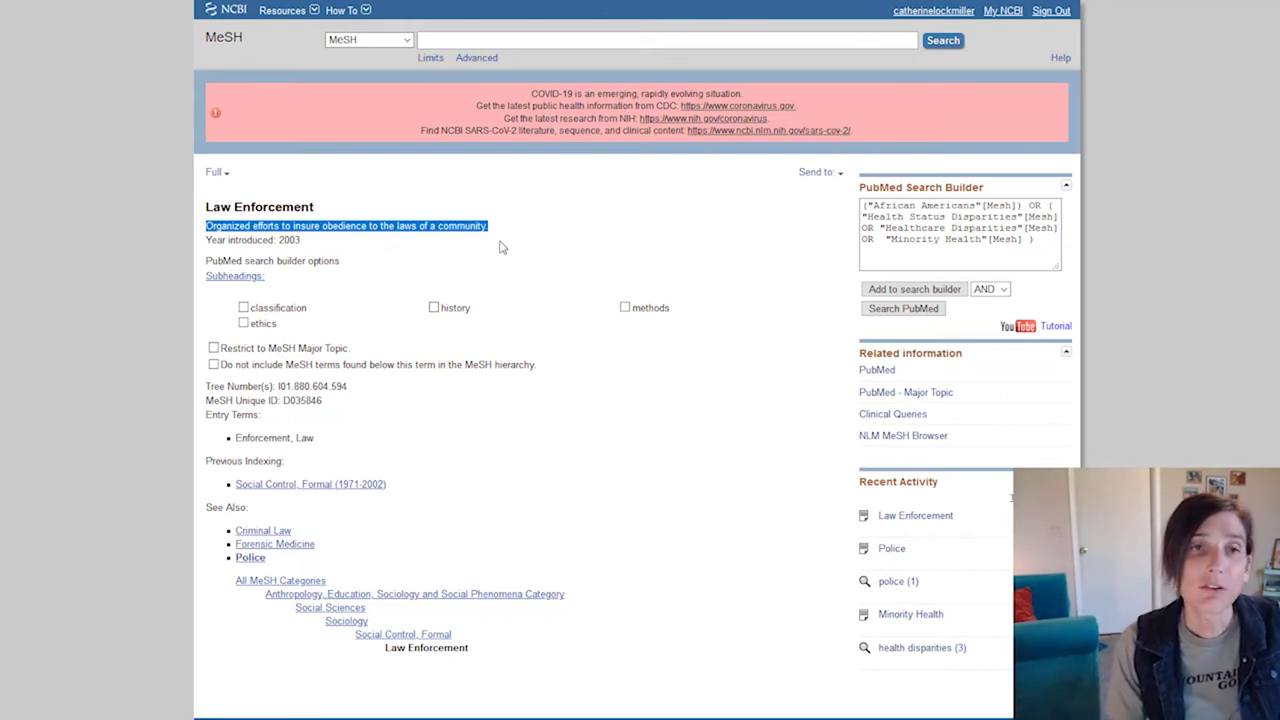
pyautogui.click(501, 247)
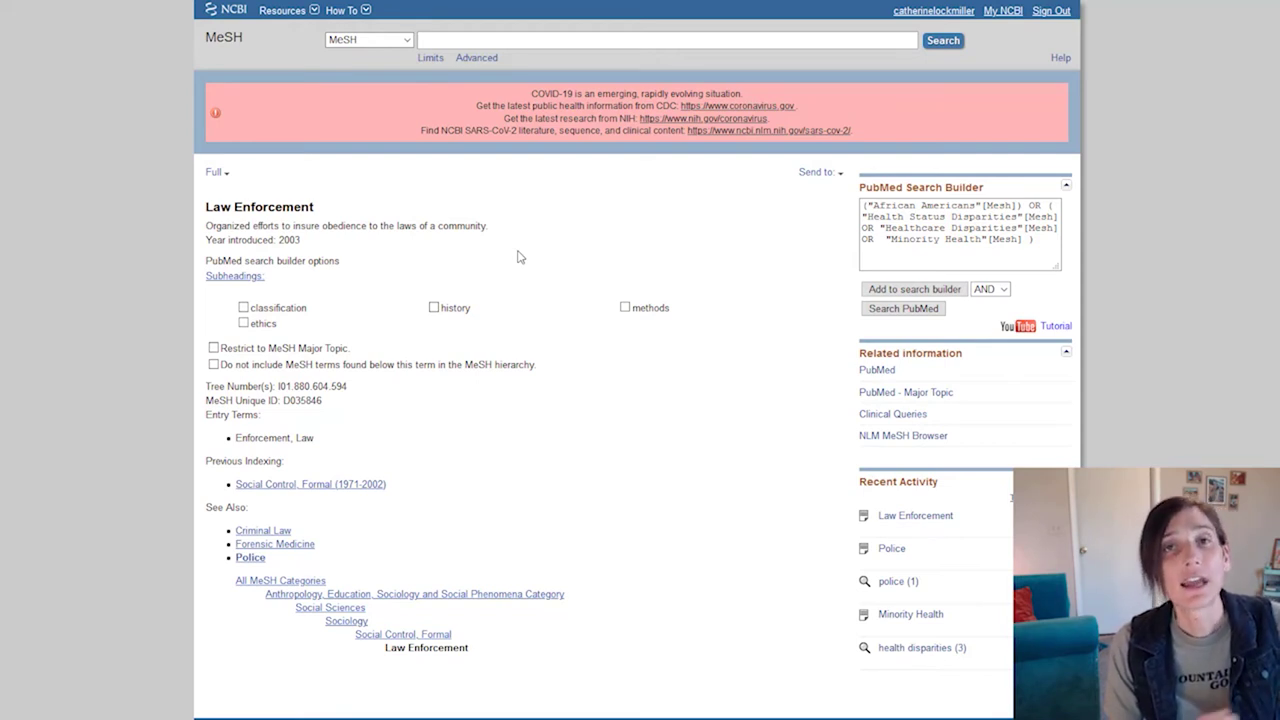
# - Add Law Enforcement to the PubMed Search Builder with AND, and replace the OR after African Americans with AND
pyautogui.click(922, 289)
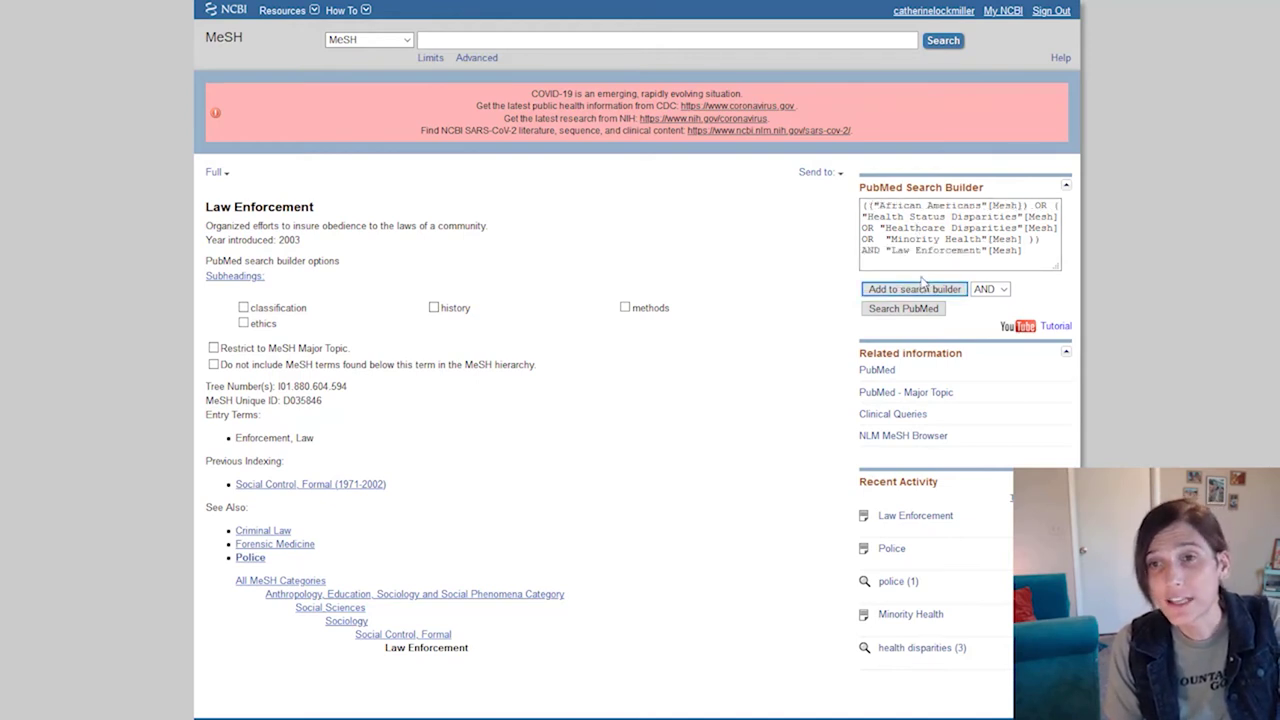
pyautogui.doubleClick(1040, 206)
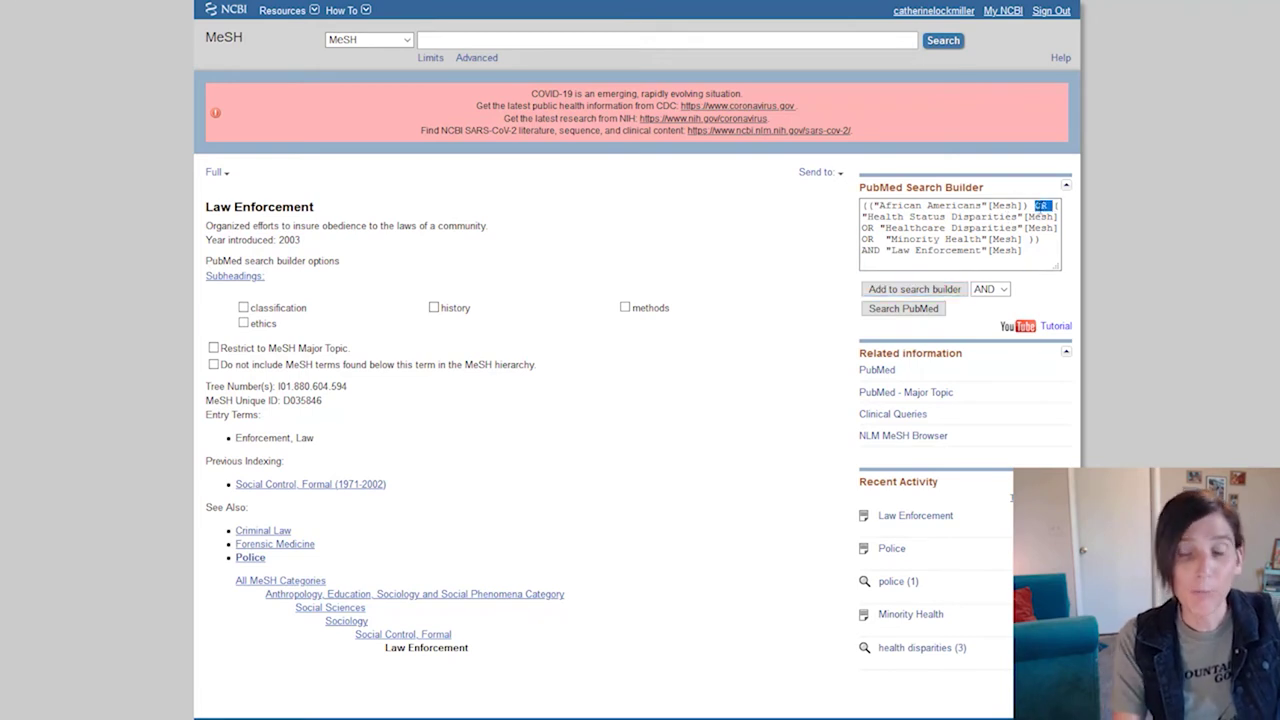
pyautogui.write('AND')
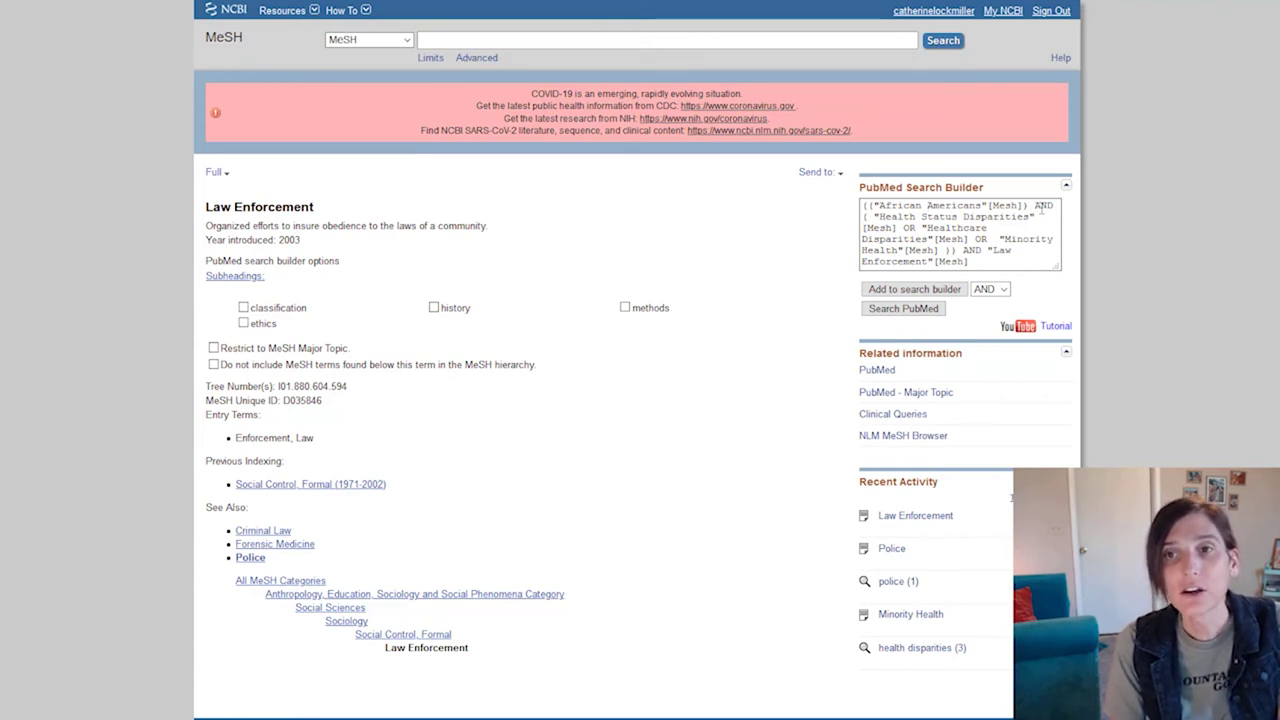
pyautogui.press('Down')
pyautogui.press('Left')
pyautogui.press('Left')
pyautogui.press('Left')
pyautogui.press('Left')
pyautogui.press('Left')
pyautogui.press('Left')
pyautogui.press('Left')
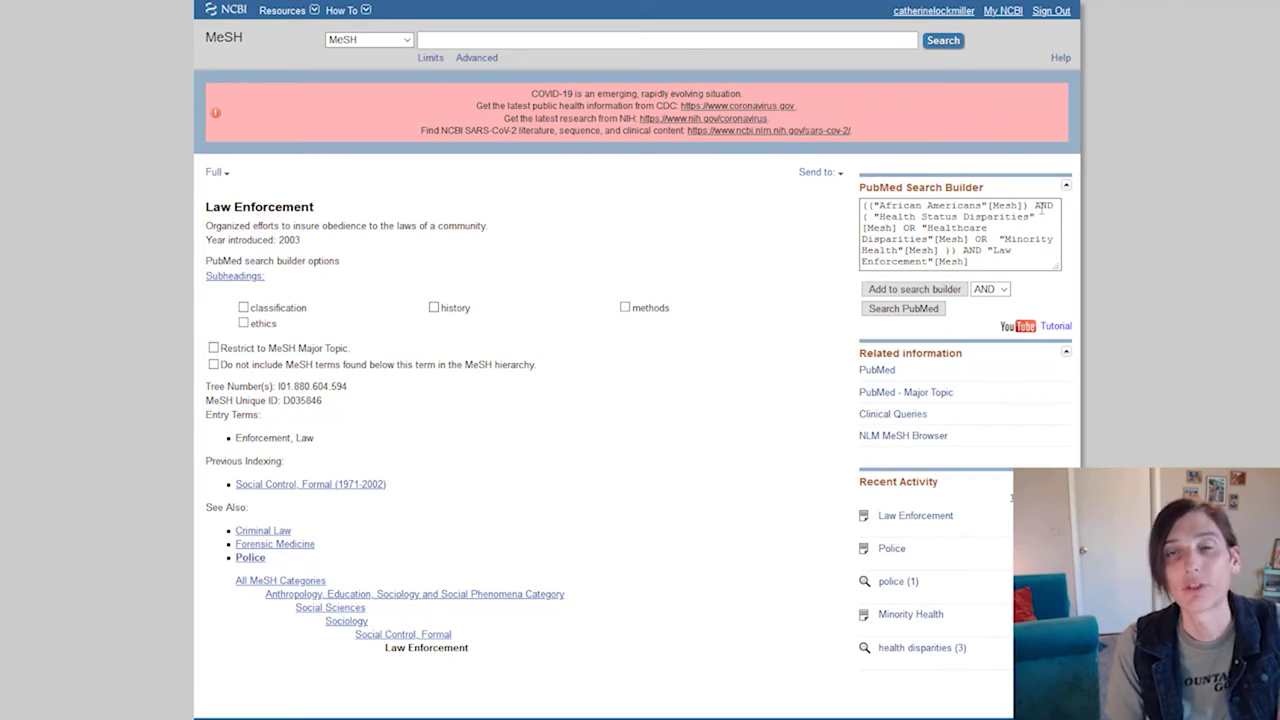
# - Search PubMed with the built query and read the abstract of "A safe haven for the injured?"
pyautogui.click(905, 311)
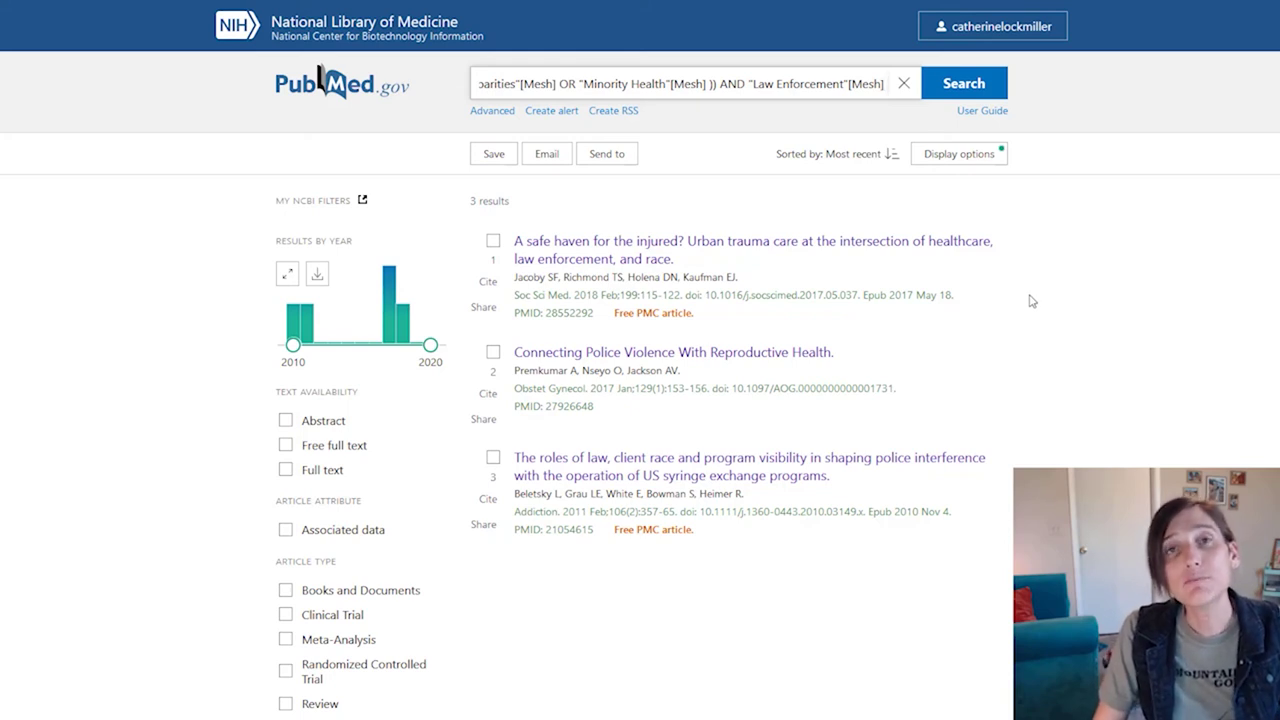
pyautogui.click(760, 256)
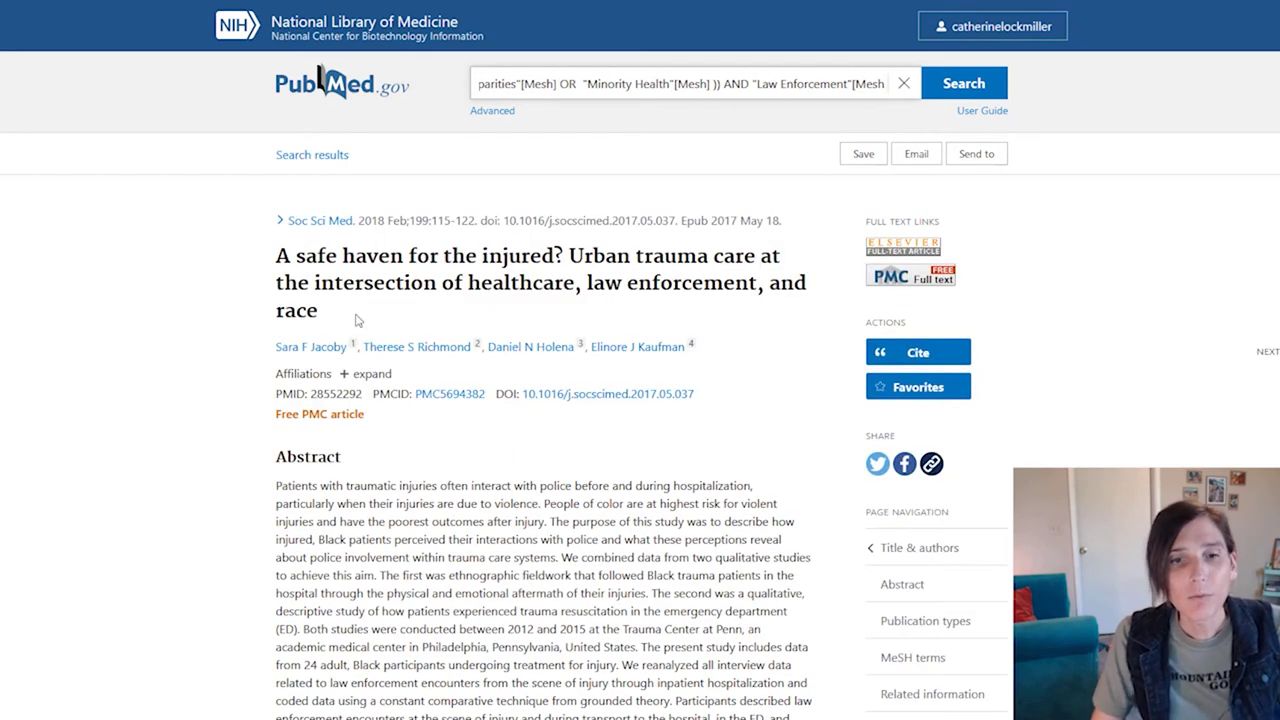
pyautogui.scroll(-2, 309, 336)
pyautogui.moveTo(275, 308); pyautogui.dragTo(750, 661)
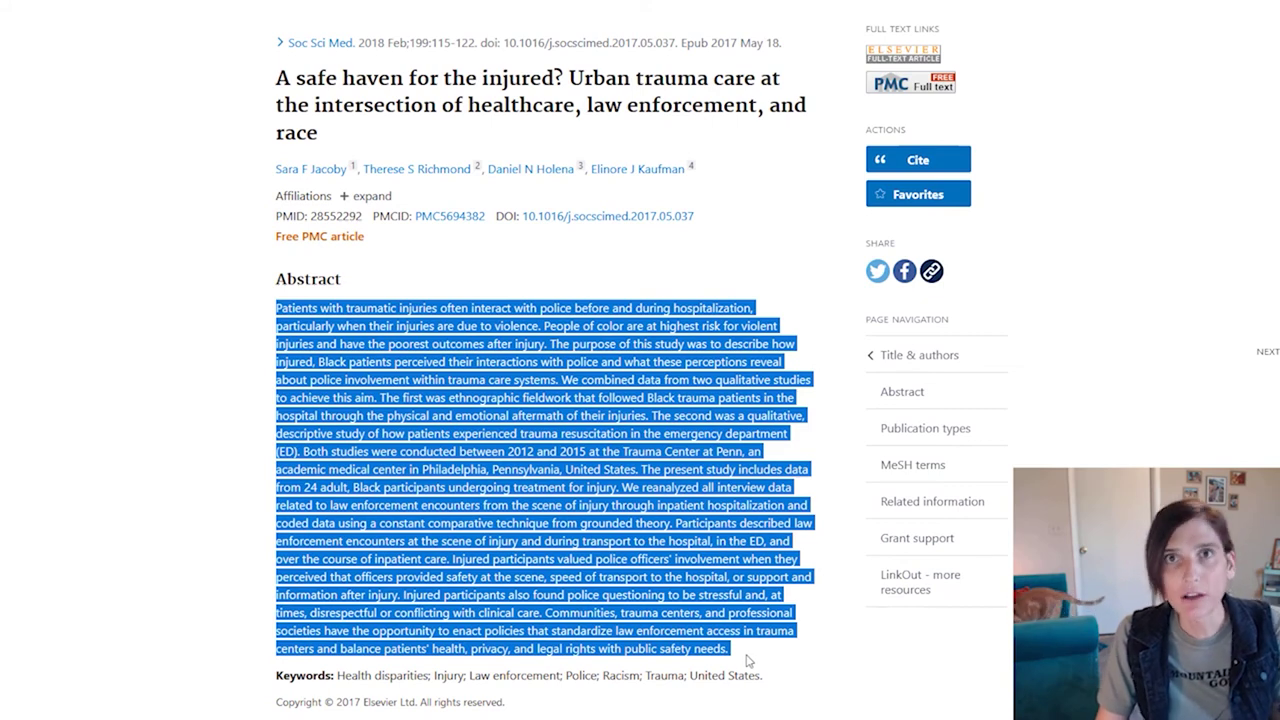
pyautogui.click(745, 662)
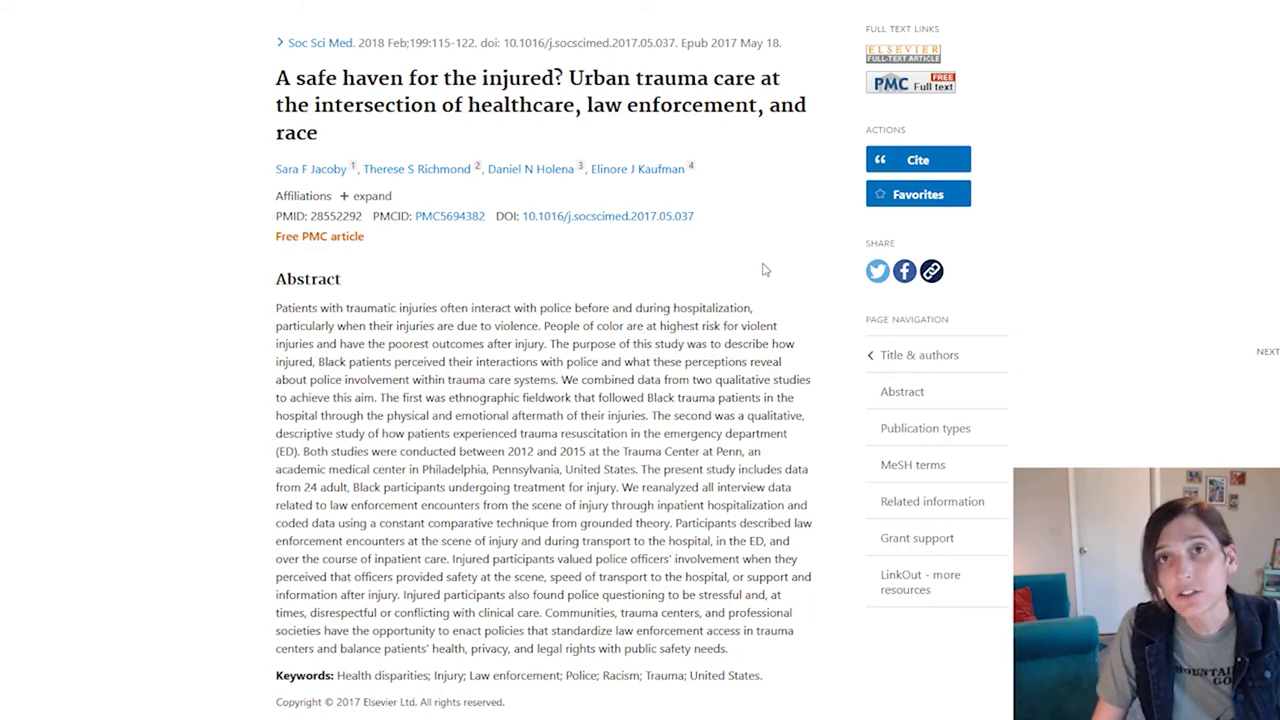
# - Examine the list of MeSH terms assigned to the article below its abstract
pyautogui.scroll(-6, 762, 270)
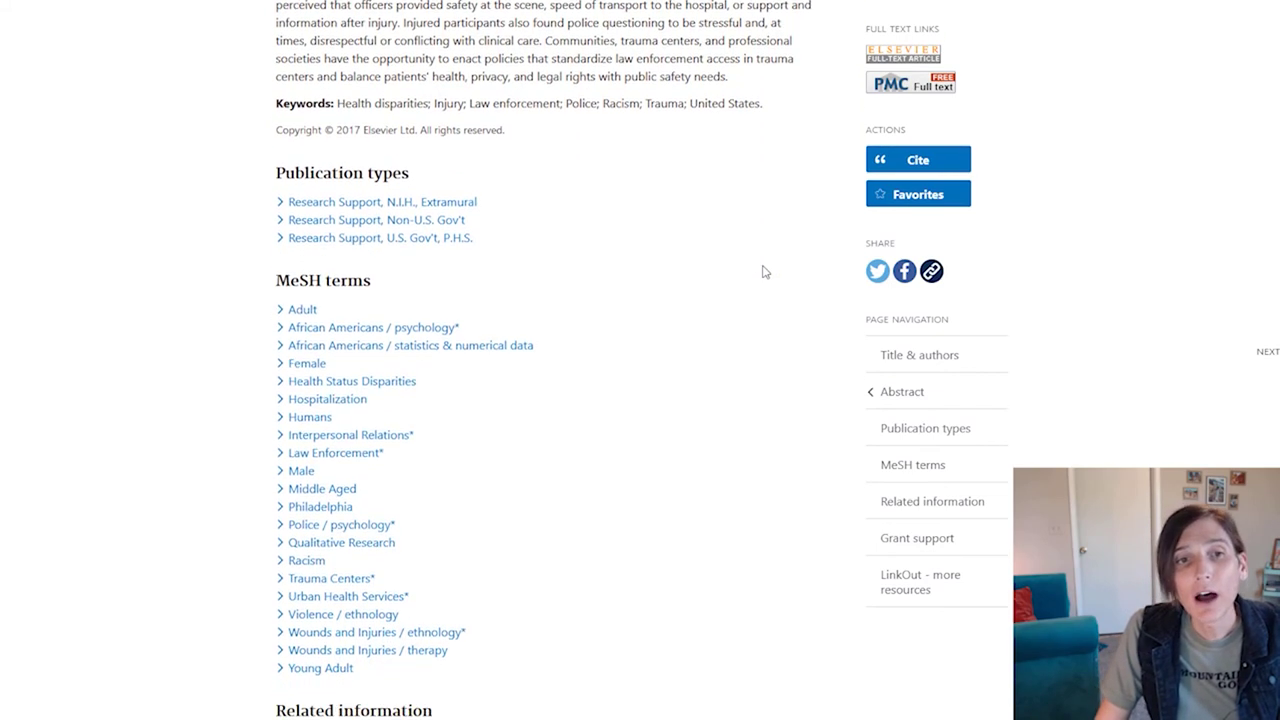
pyautogui.scroll(-2, 762, 270)
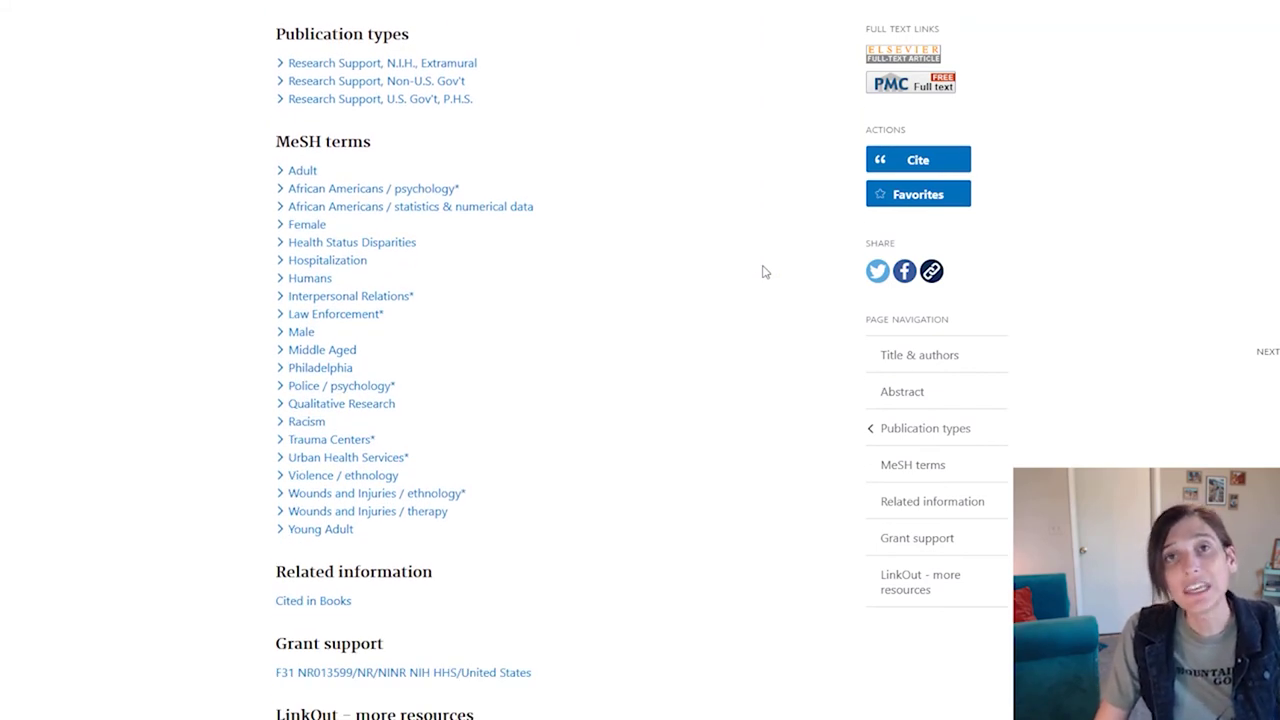
pyautogui.moveTo(277, 143); pyautogui.dragTo(529, 523)
pyautogui.click(530, 527)
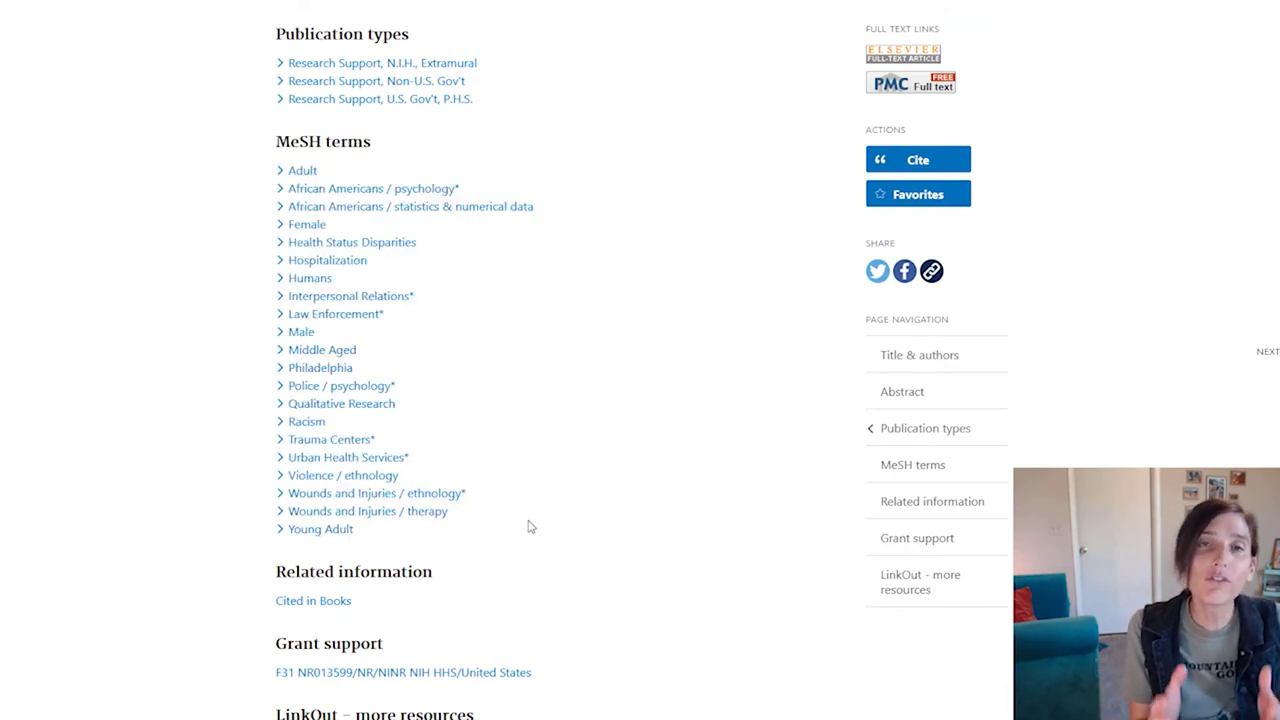